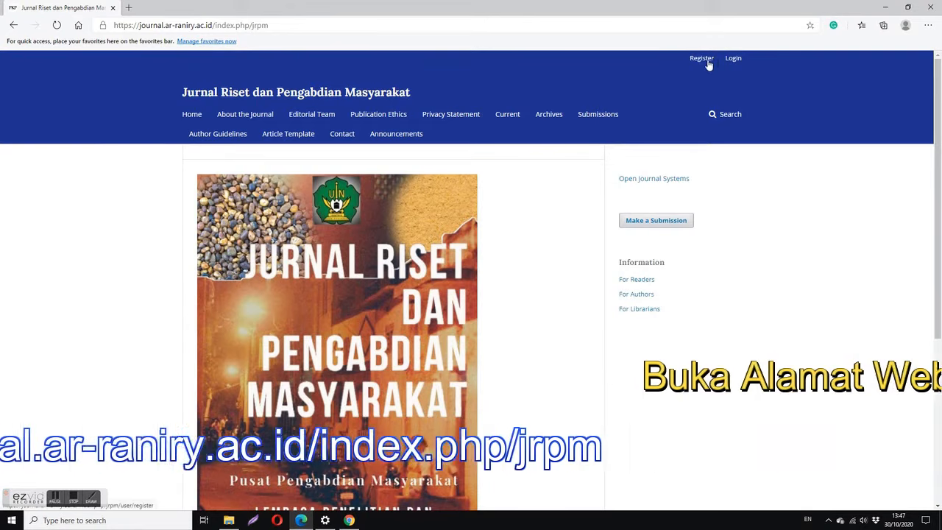
# Step: Open the journal homepage's Register link in a new browser tab
pyautogui.rightClick(708, 65)
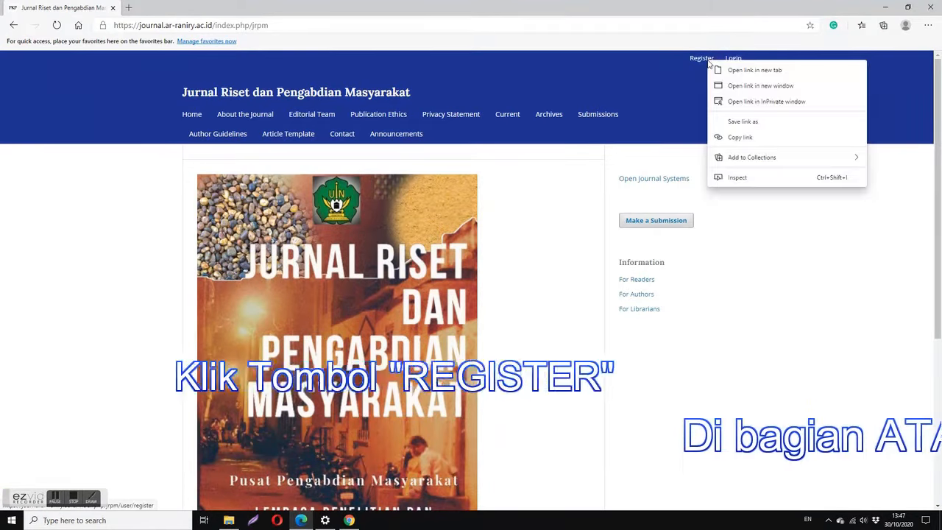
pyautogui.click(754, 70)
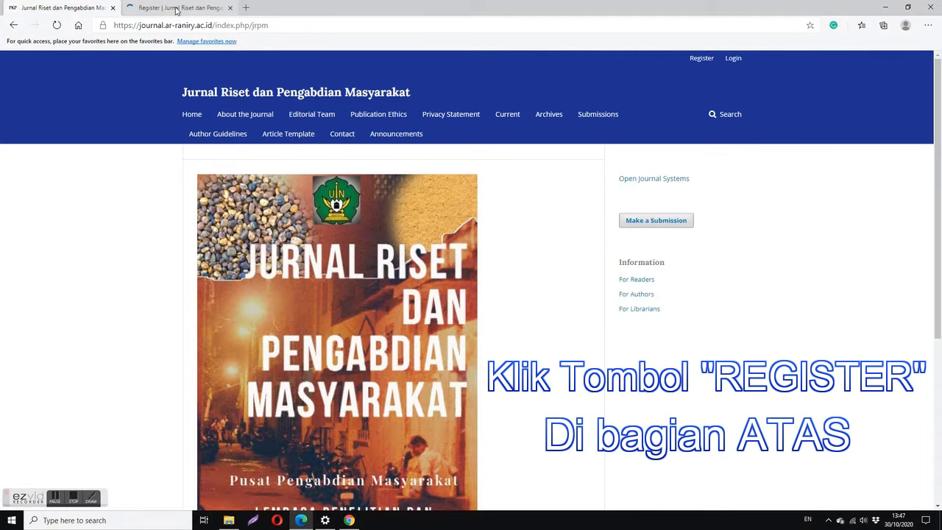
# Step: On the Register page, enter the given and family names, affiliation Universitas Islam Negeri Ar-Raniry Banda Aceh, and country Indonesia
pyautogui.click(176, 9)
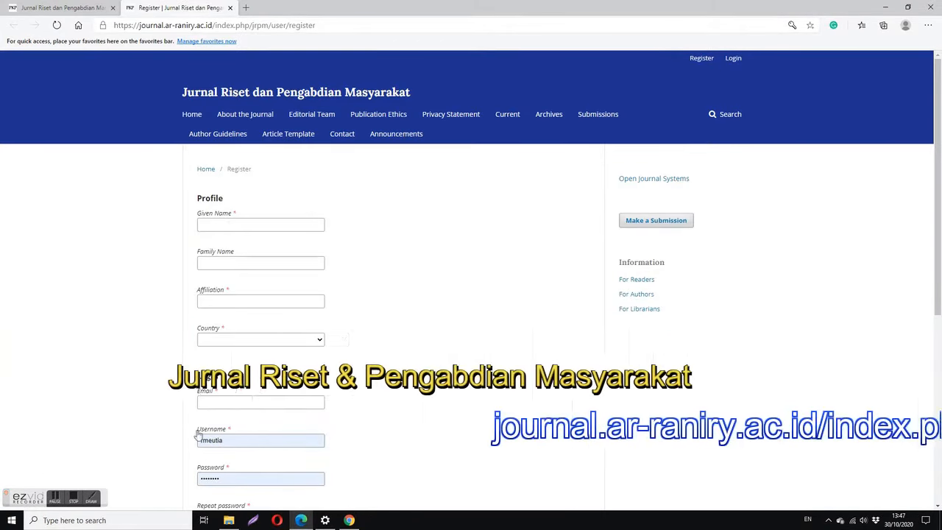
pyautogui.click(235, 226)
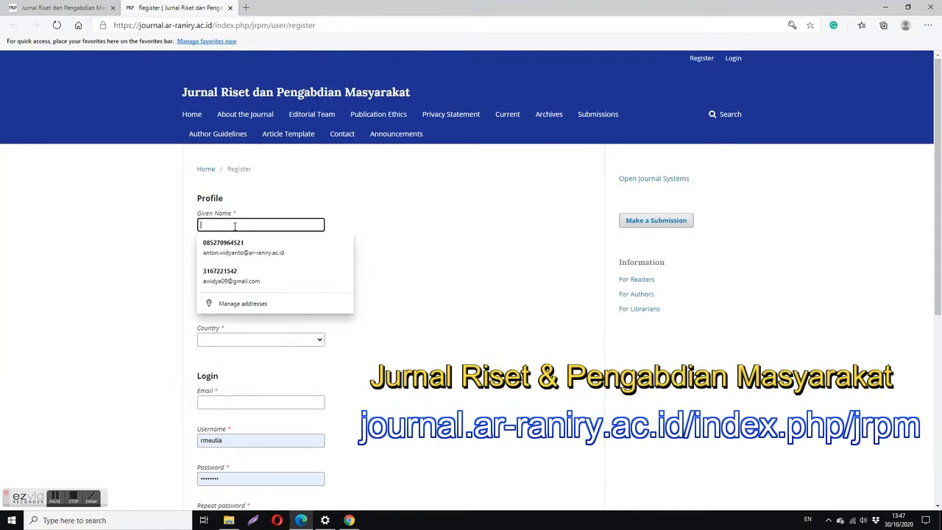
pyautogui.write('Puslit')
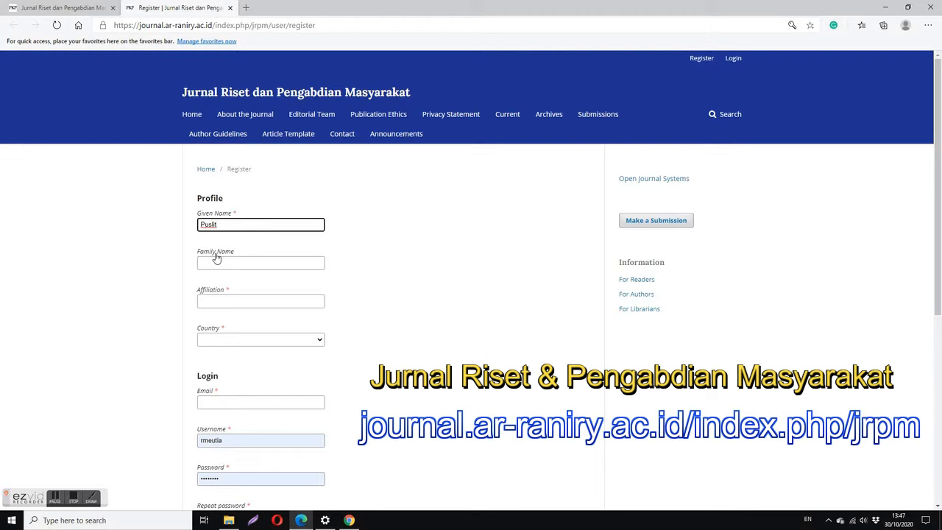
pyautogui.click(248, 265)
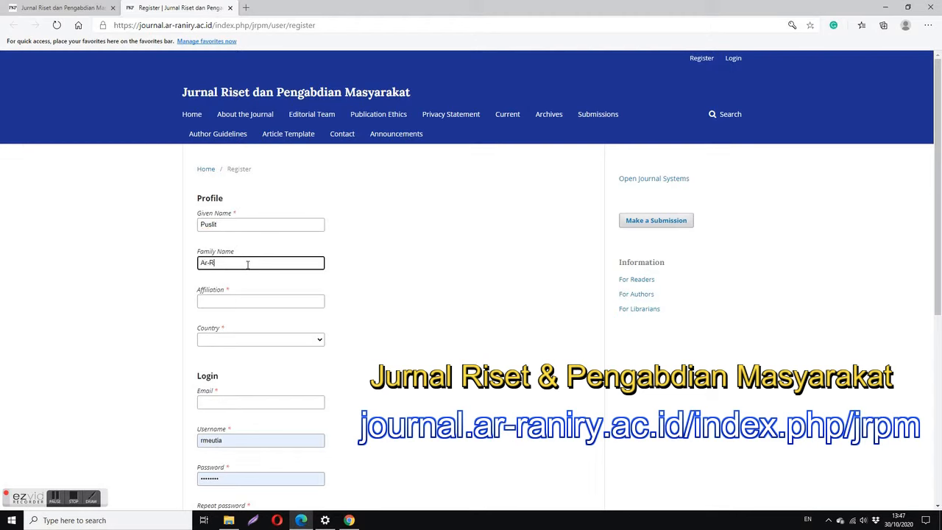
pyautogui.click(235, 299)
pyautogui.write('Uni')
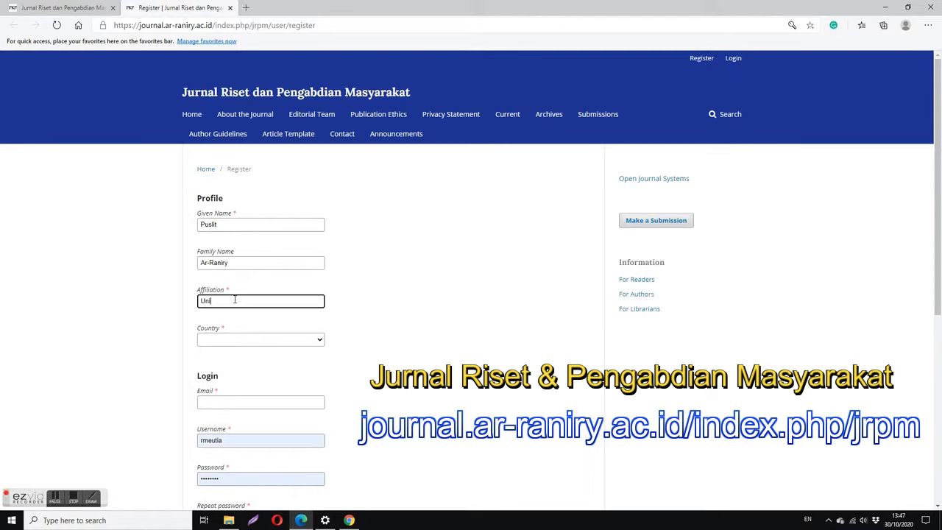
pyautogui.write('versitas Islam Negeri Ar-Raniry ')
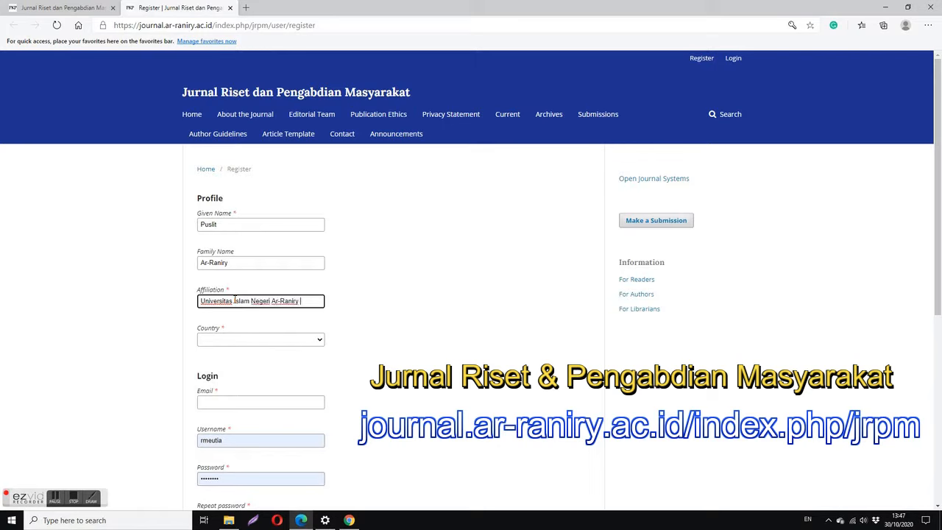
pyautogui.write('Banda Aceh')
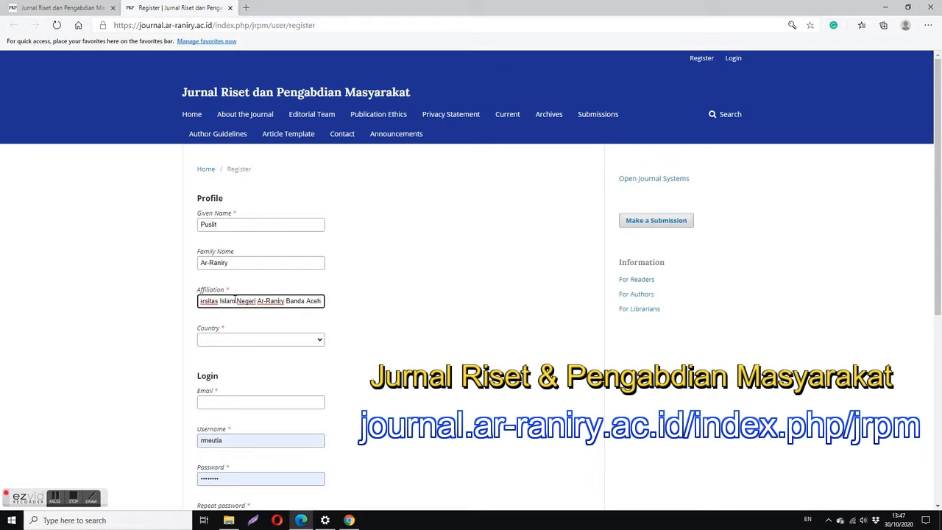
pyautogui.click(235, 344)
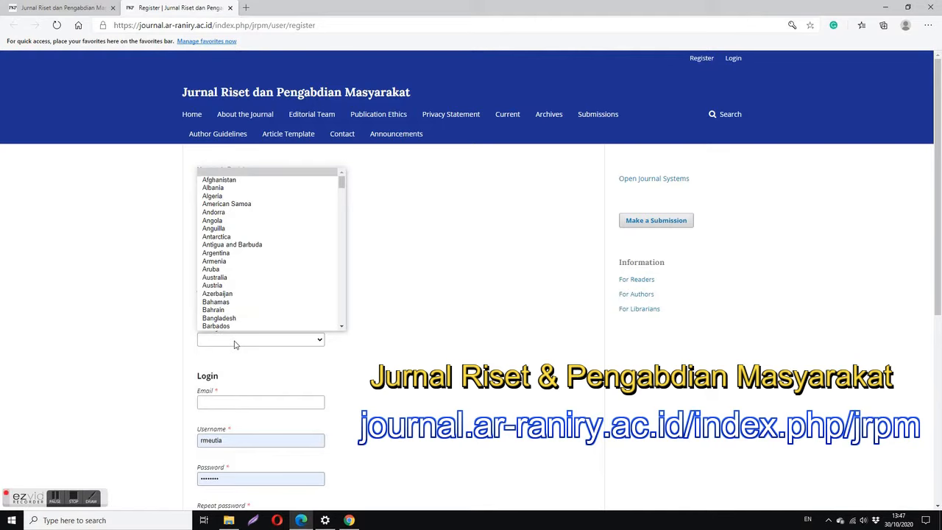
pyautogui.write('indo')
pyautogui.click(236, 324)
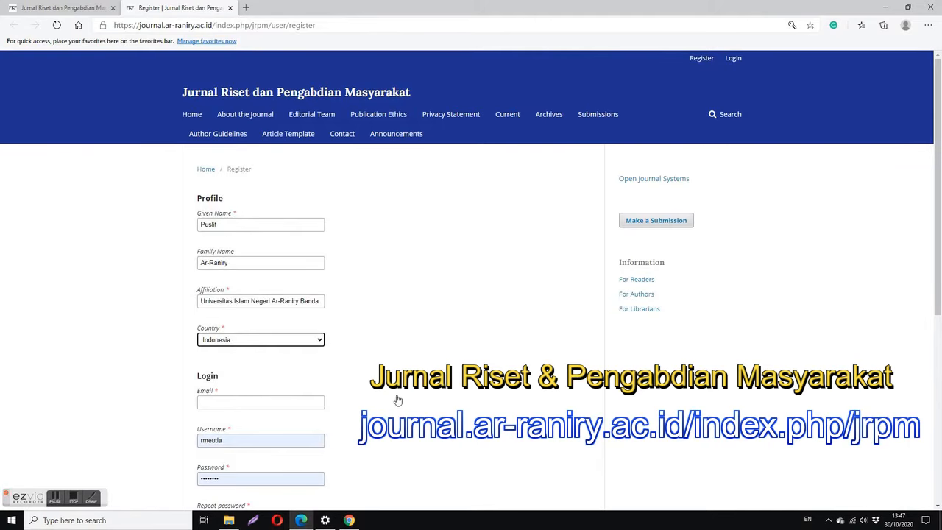
# Step: Fill the email with the saved institutional address and replace the username using a saved suggestion
pyautogui.click(262, 402)
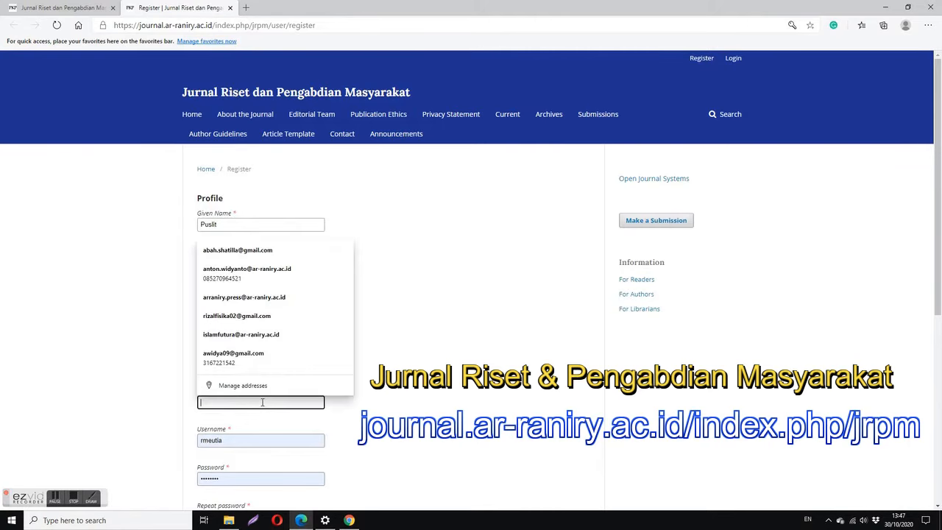
pyautogui.click(398, 414)
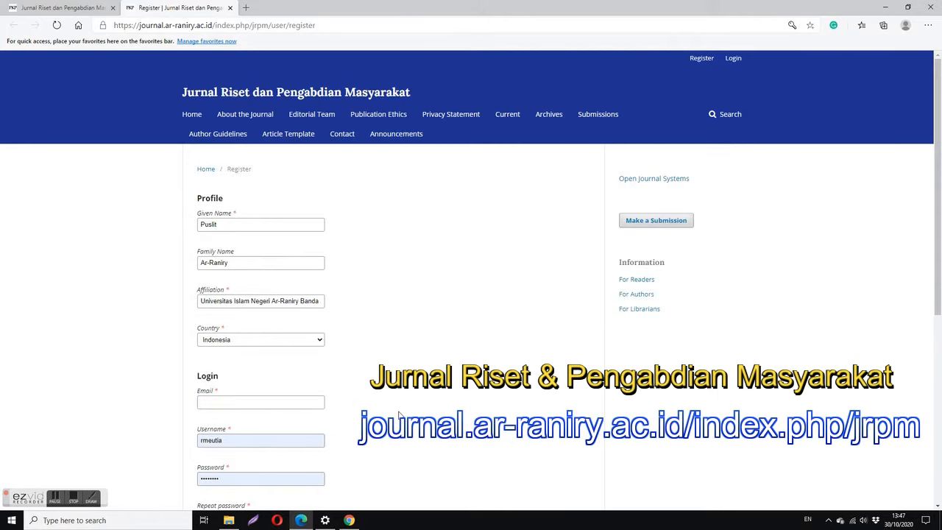
pyautogui.click(309, 402)
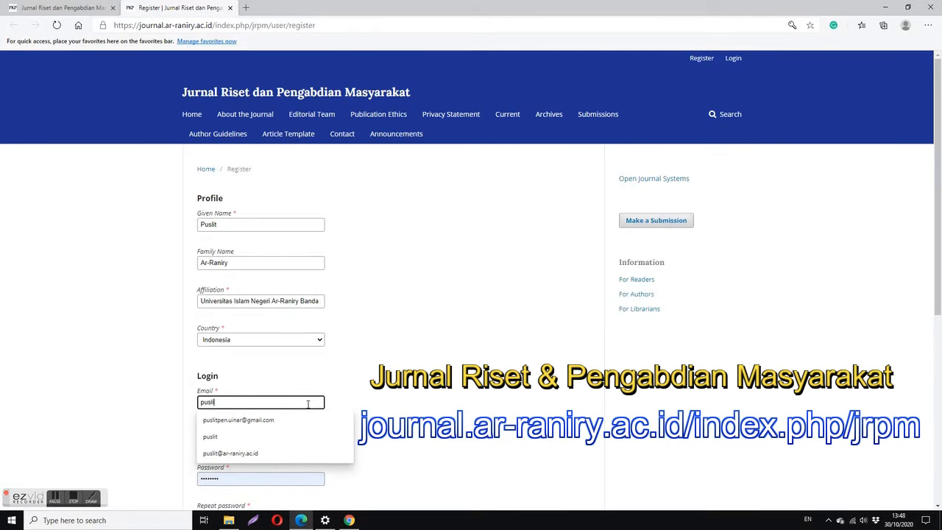
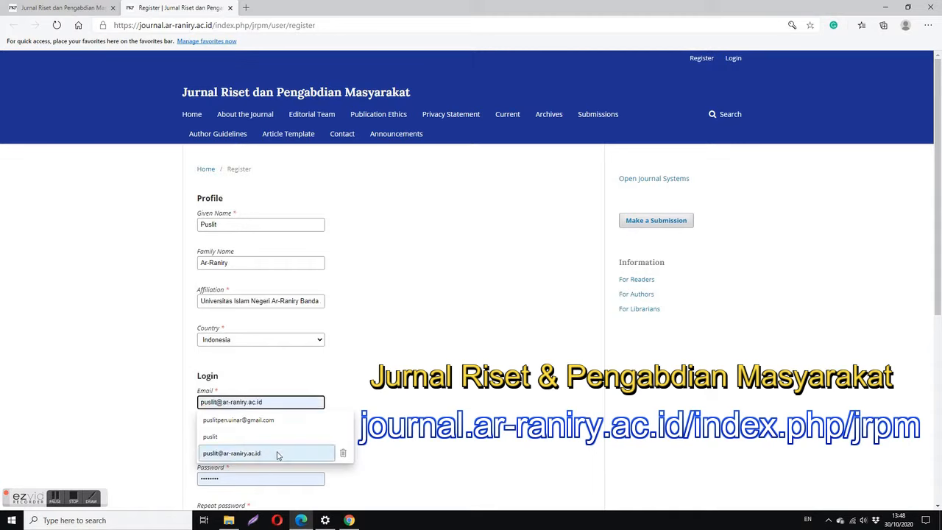
pyautogui.click(278, 454)
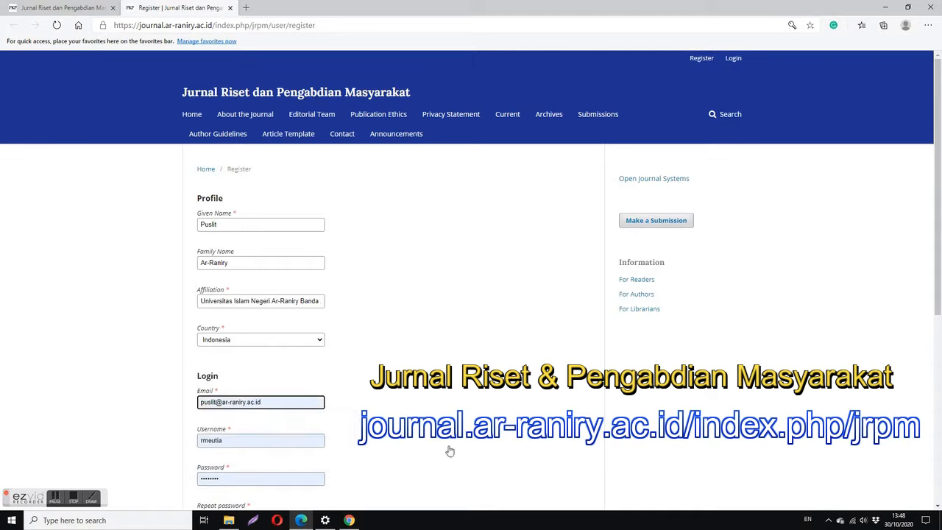
pyautogui.click(244, 437)
pyautogui.press('BackSpace')
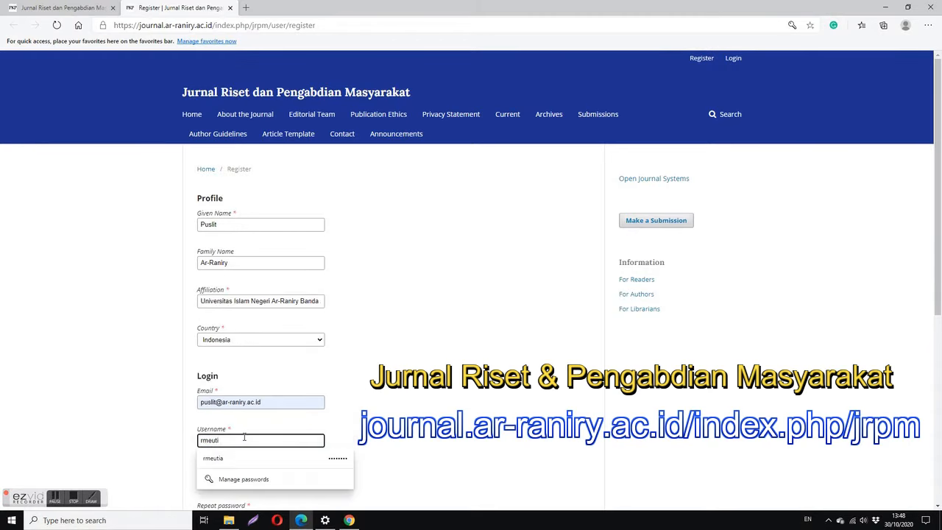
pyautogui.press('BackSpace')
pyautogui.press('BackSpace')
pyautogui.press('BackSpace')
pyautogui.write('puslitpen')
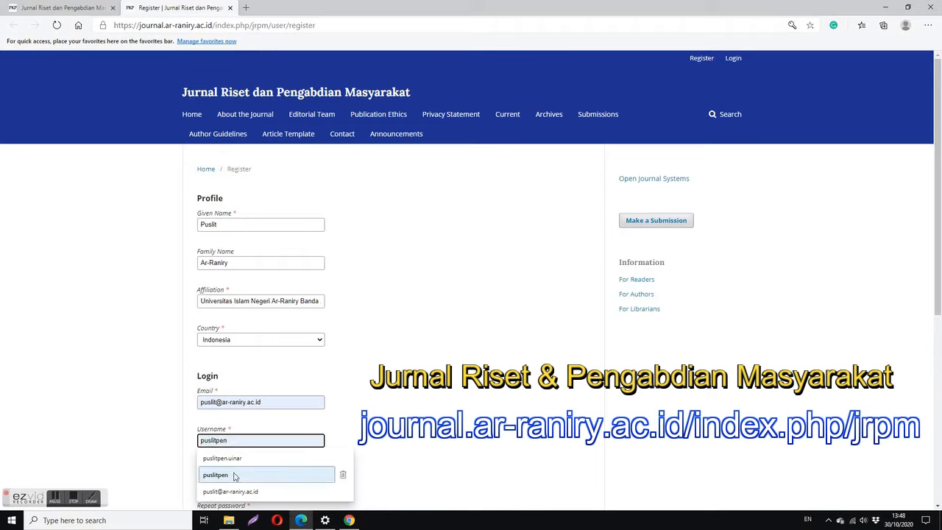
pyautogui.click(236, 474)
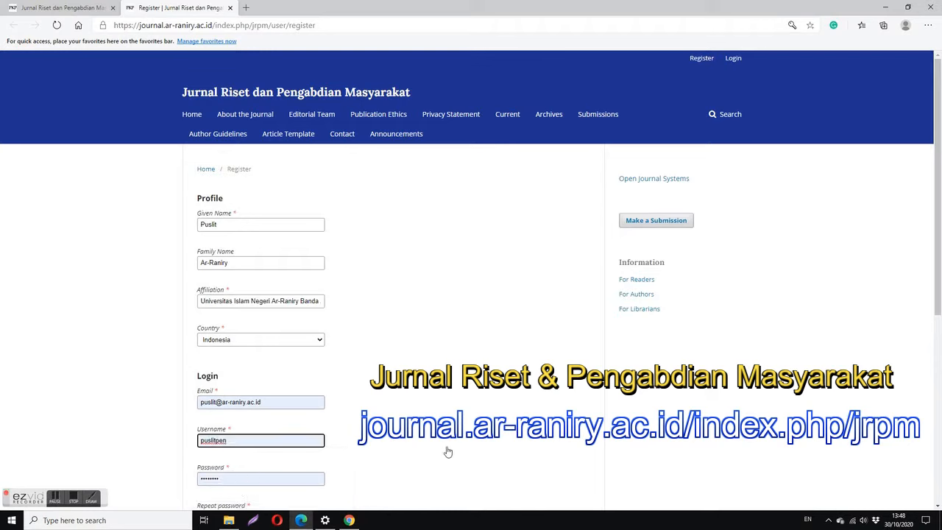
# Step: Enter and repeat the account password, agree to data collection, and opt in to new-publication notifications
pyautogui.click(231, 479)
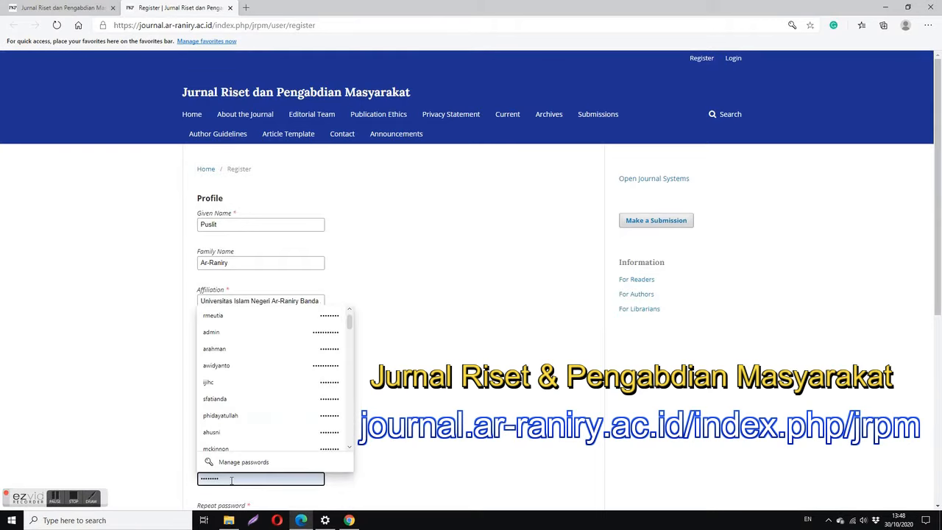
pyautogui.press('BackSpace')
pyautogui.press('BackSpace')
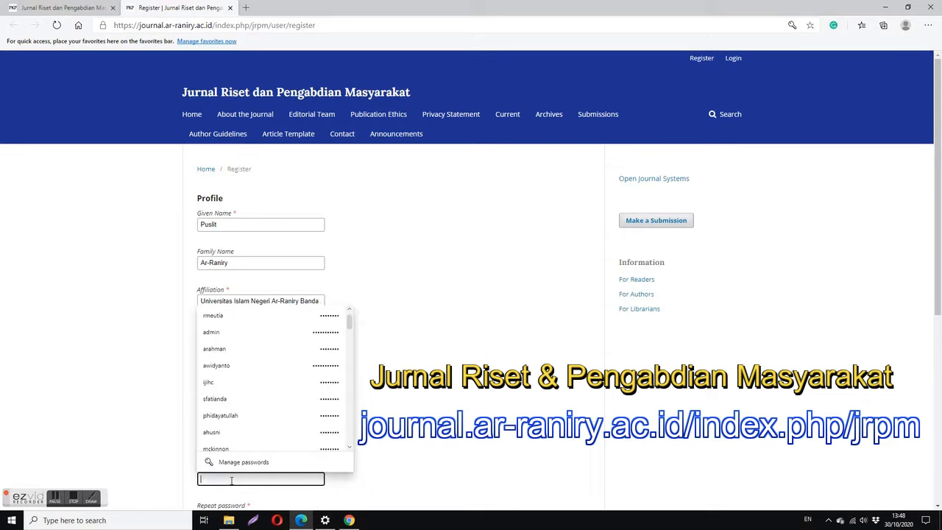
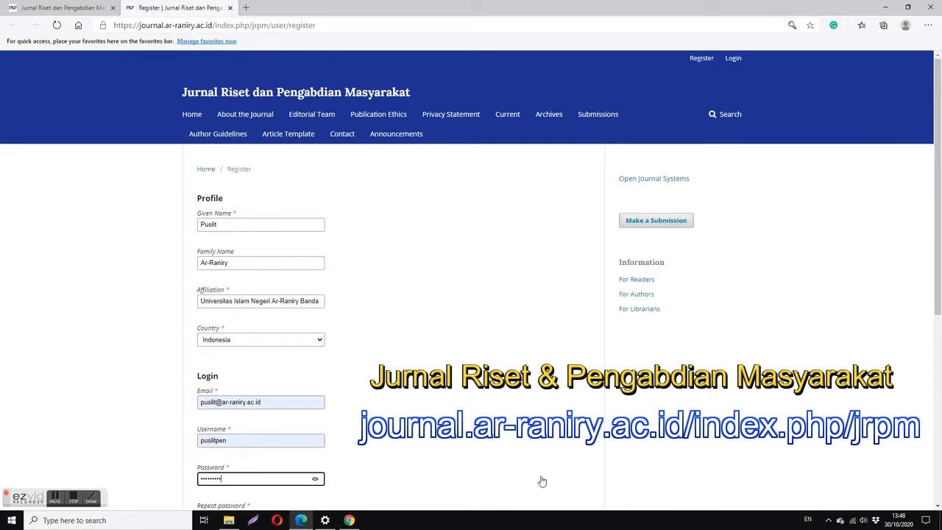
pyautogui.click(938, 505)
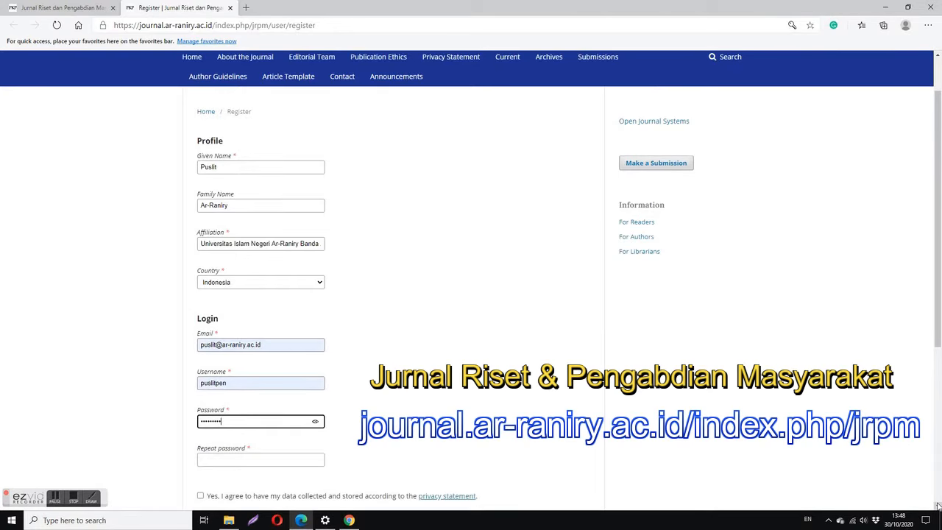
pyautogui.click(212, 404)
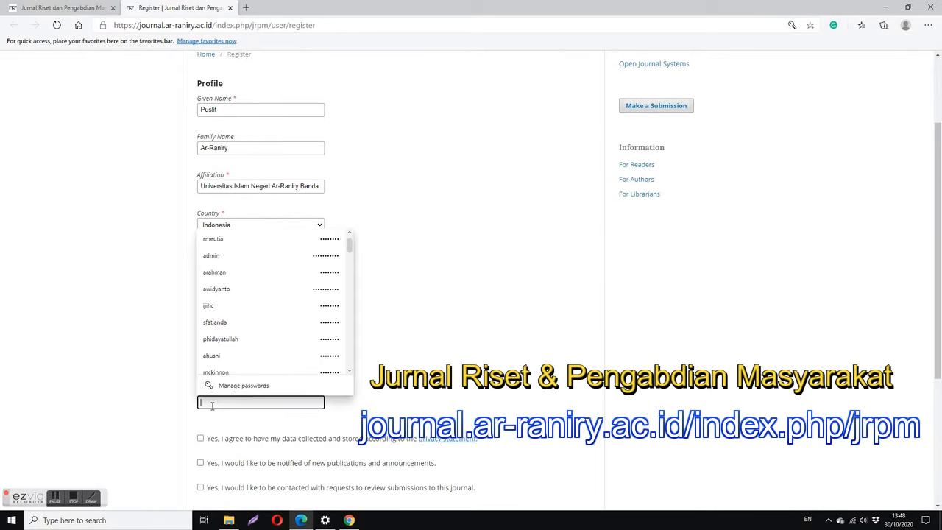
pyautogui.write('p')
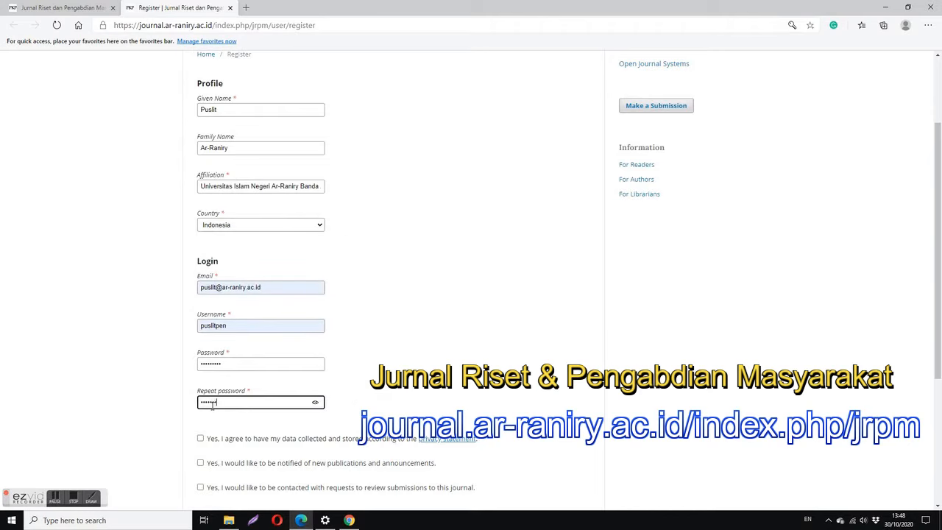
pyautogui.click(937, 506)
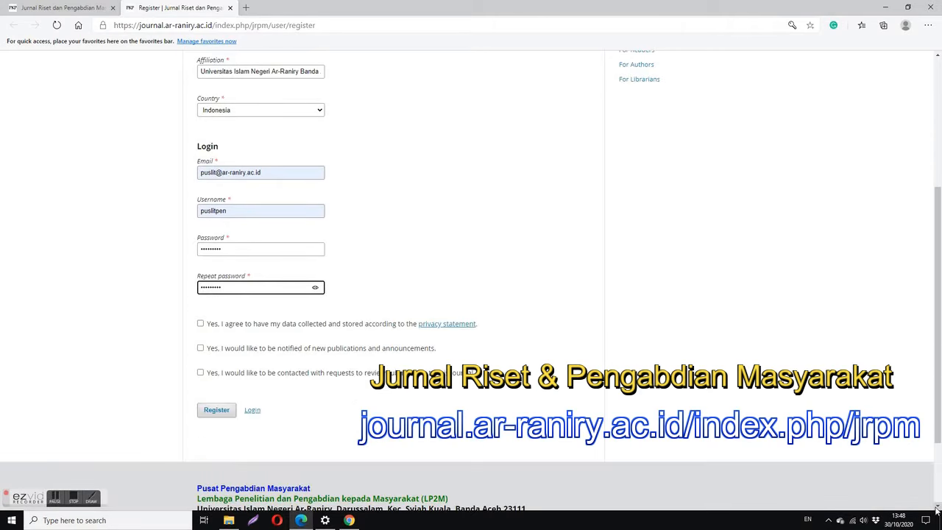
pyautogui.click(201, 324)
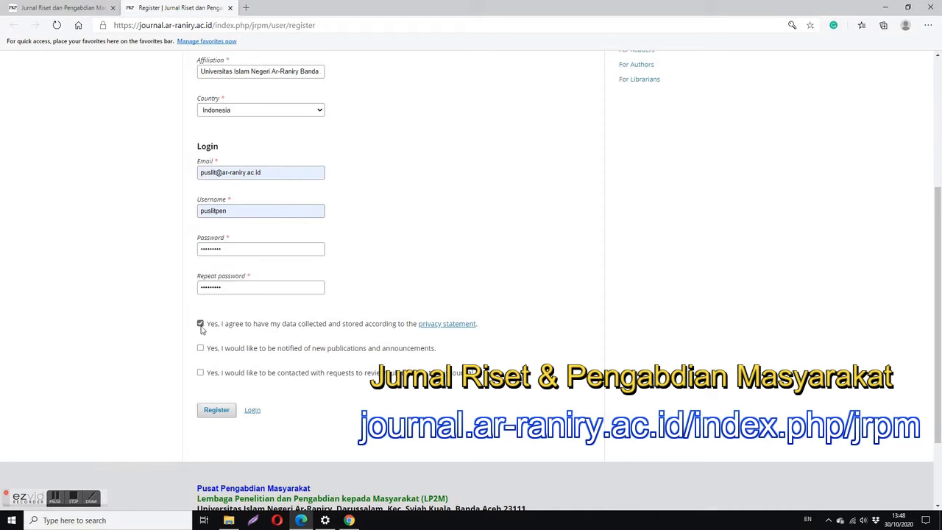
pyautogui.click(201, 348)
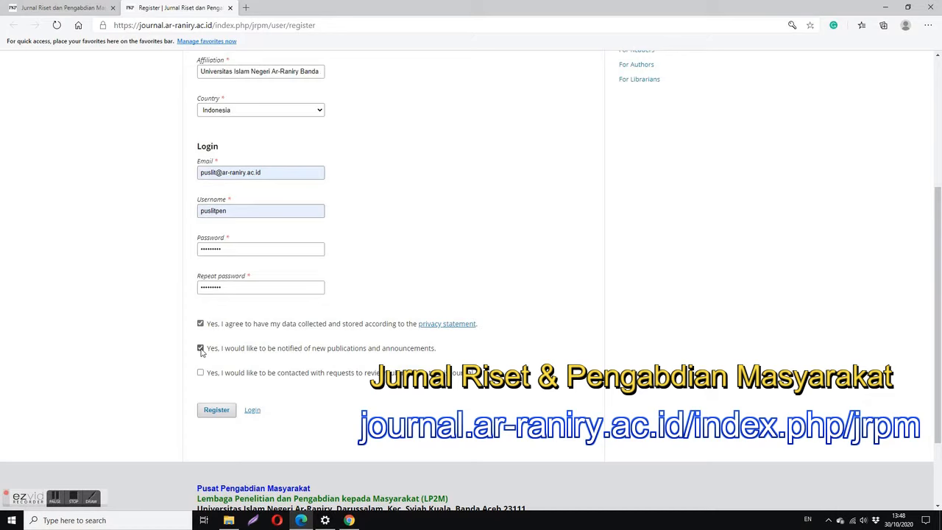
# Step: Register the account, save the password in the browser, and open Make a New Submission in a new tab
pyautogui.click(215, 410)
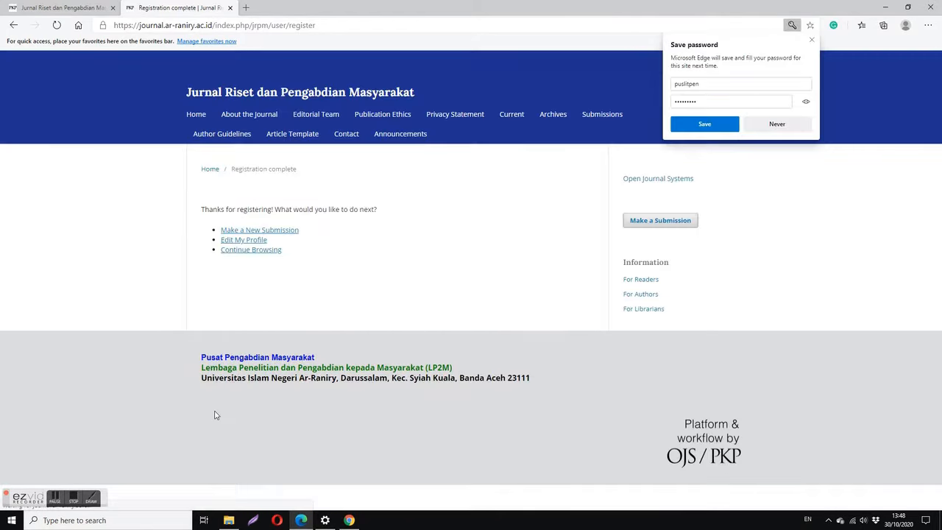
pyautogui.press('Return')
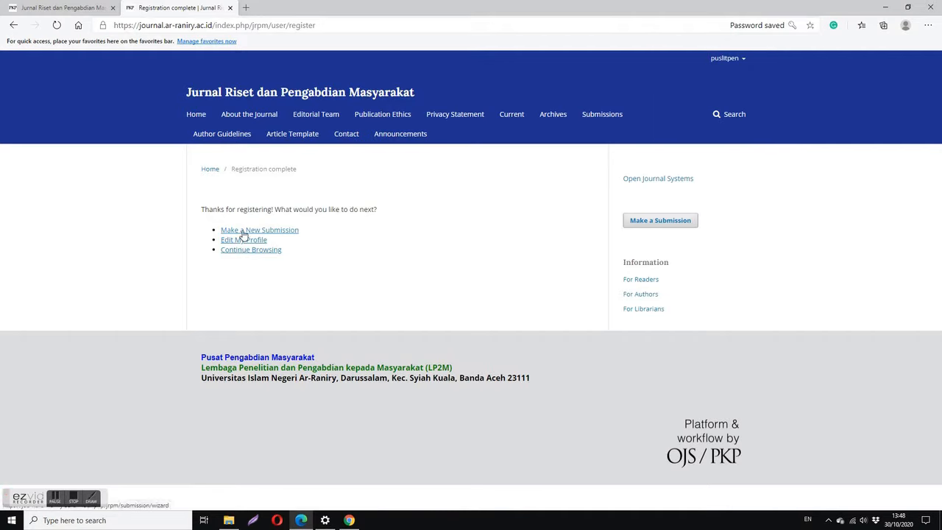
pyautogui.rightClick(245, 232)
pyautogui.click(252, 239)
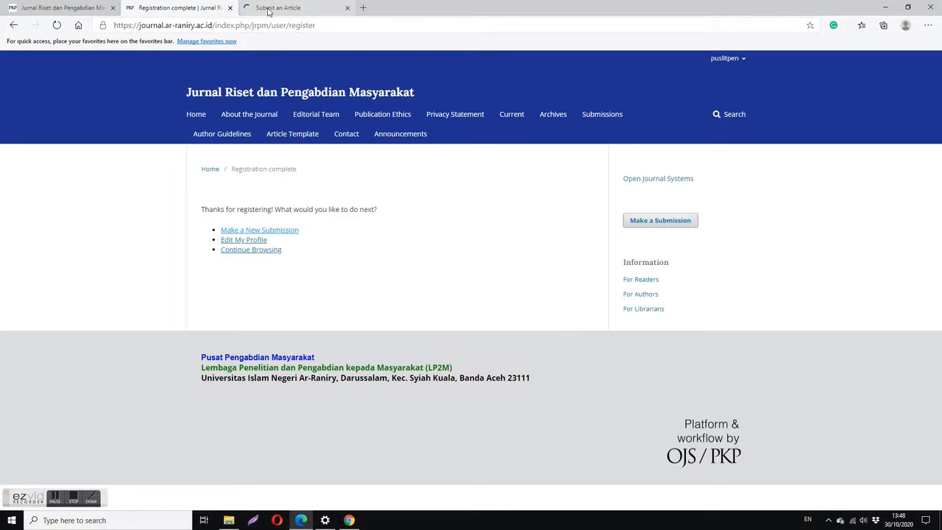
pyautogui.click(269, 9)
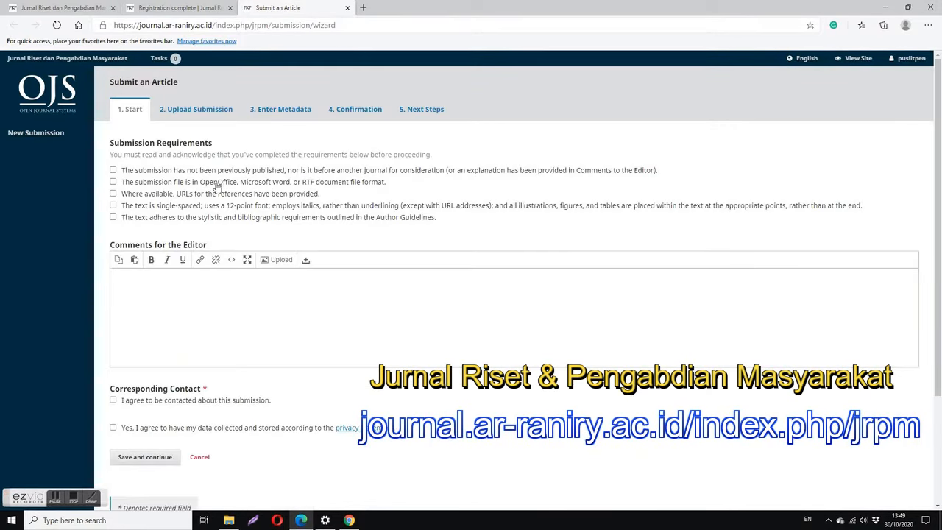
# Step: Acknowledge the submission requirements, add the editor comment 'Berikut adalah artikel hasil dari KPM DRI', give both consents, and save
pyautogui.click(113, 170)
pyautogui.click(113, 182)
pyautogui.write('Berikut')
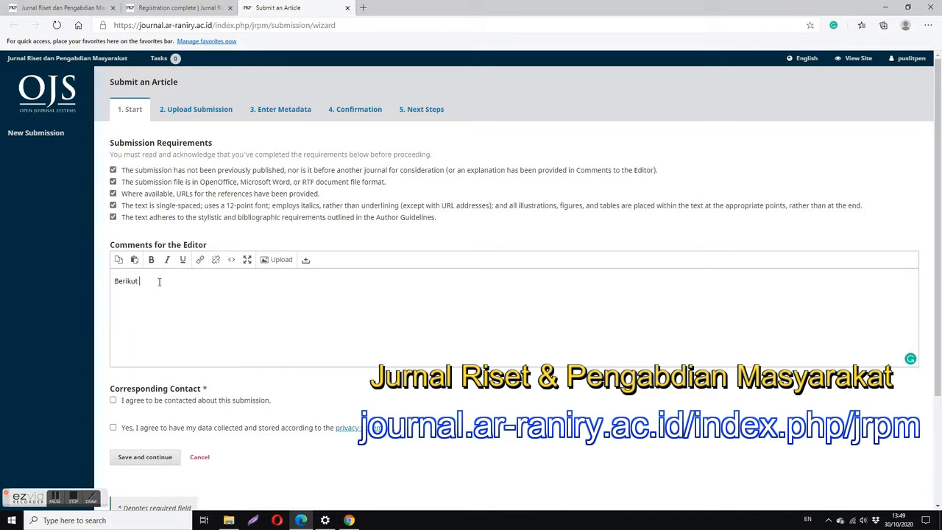
pyautogui.write(' adalah artikel hasil dari KPM DRI')
pyautogui.click(112, 401)
pyautogui.click(113, 428)
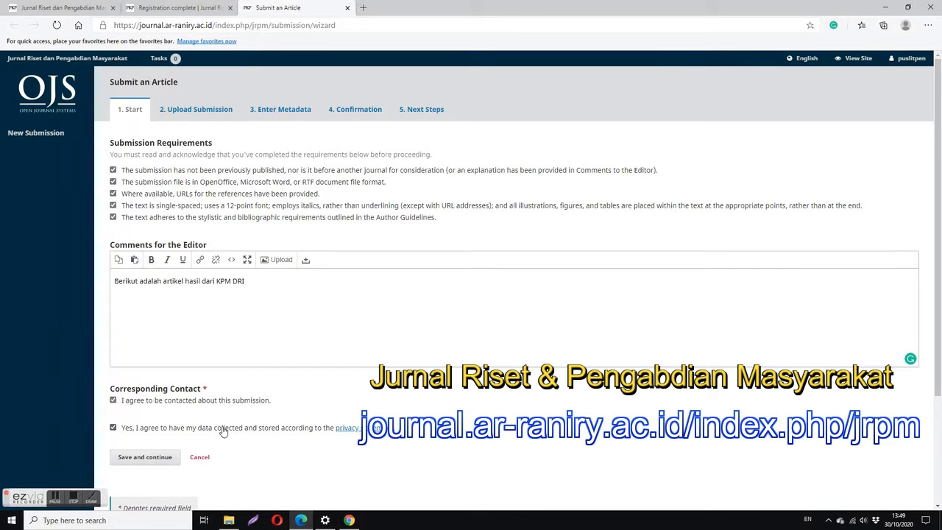
pyautogui.click(137, 458)
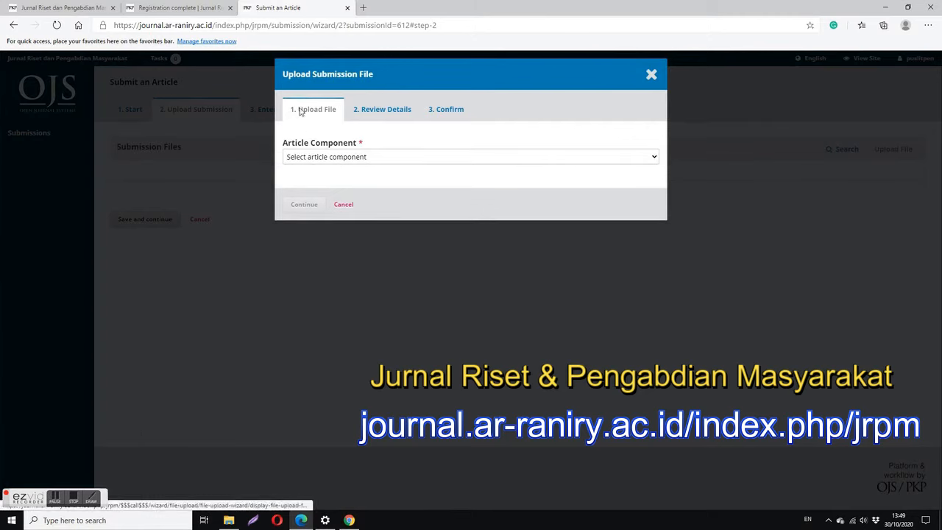
# Step: Set the article component to Article Text and upload JRPM-Article Template.docx
pyautogui.click(651, 158)
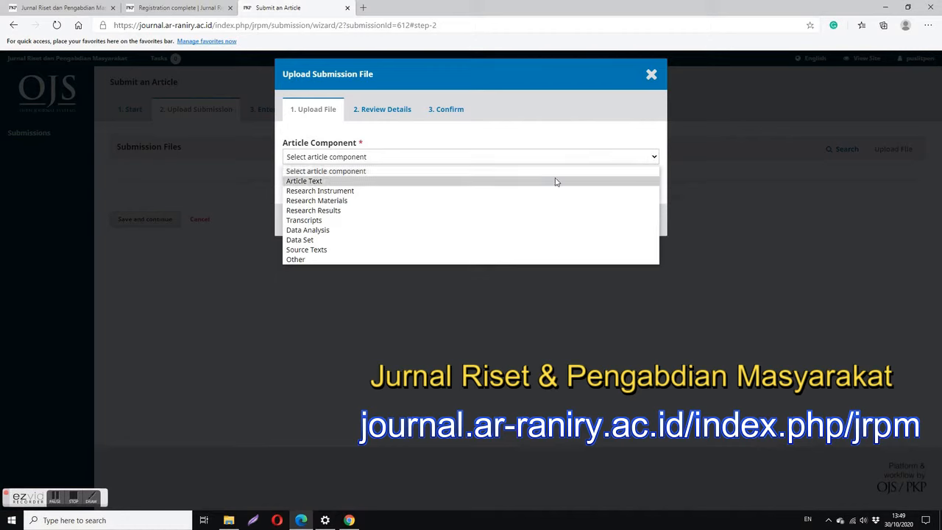
pyautogui.click(536, 184)
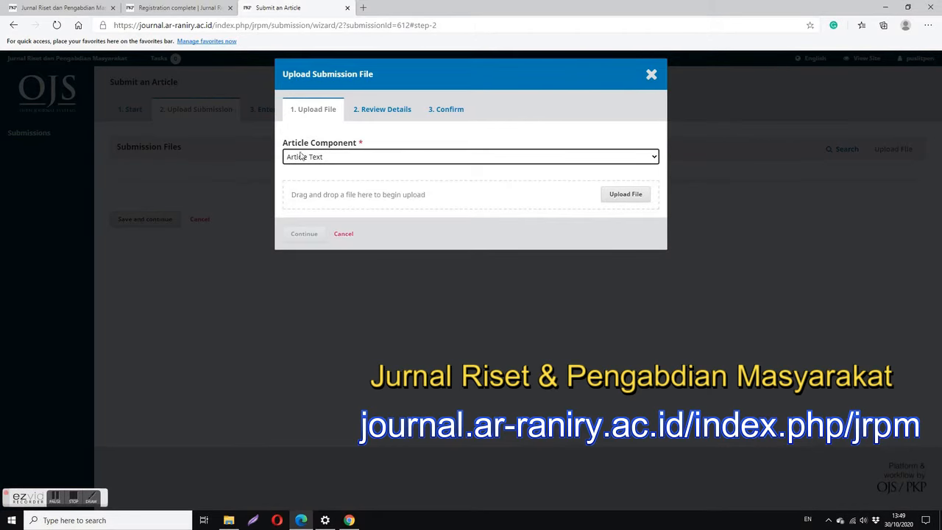
pyautogui.click(626, 196)
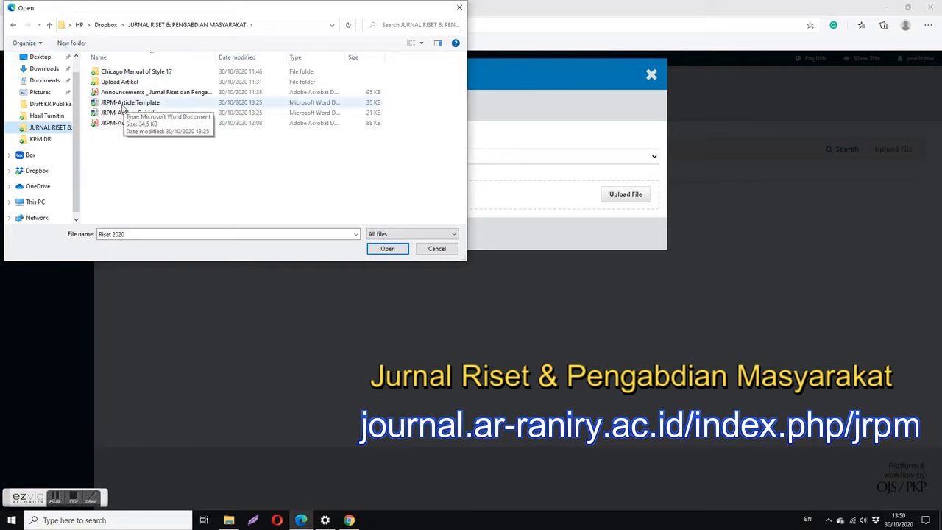
pyautogui.click(124, 104)
pyautogui.click(384, 249)
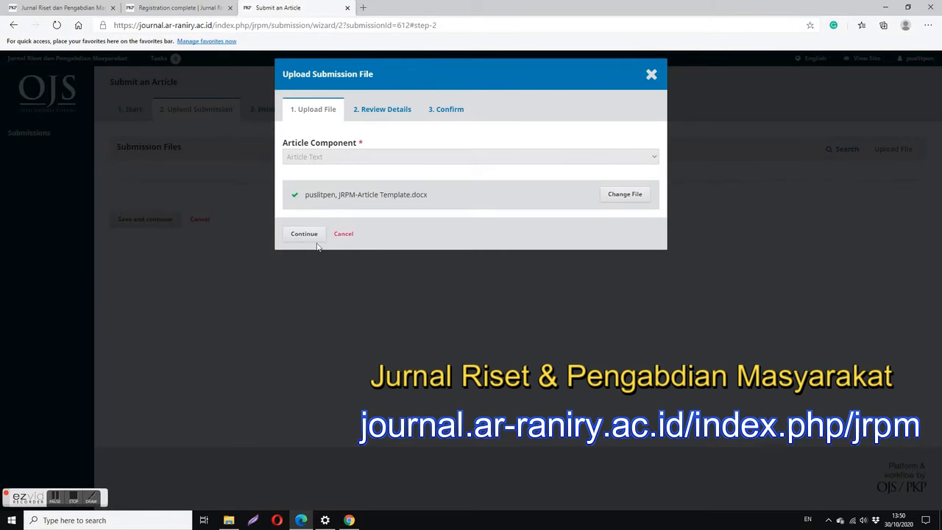
# Step: Confirm the uploaded file's details, complete the file upload, and save the Upload Submission step
pyautogui.click(303, 234)
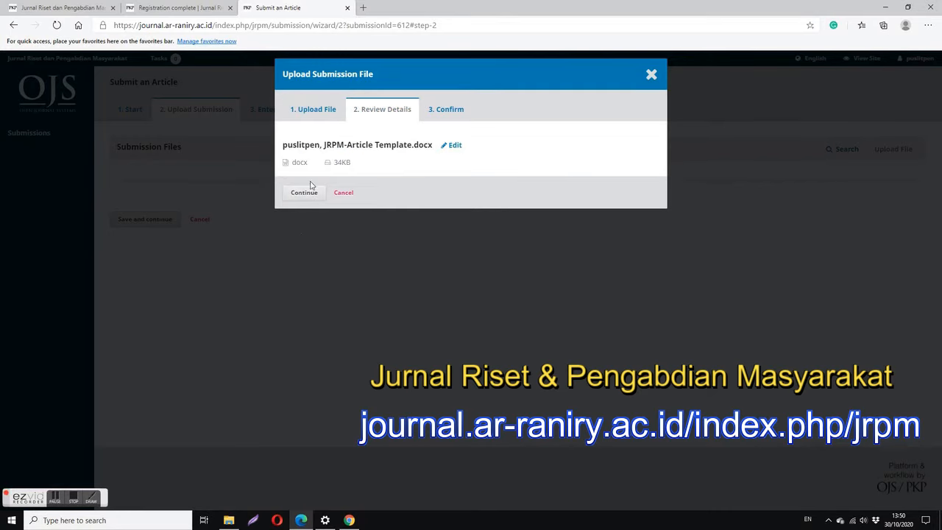
pyautogui.click(296, 196)
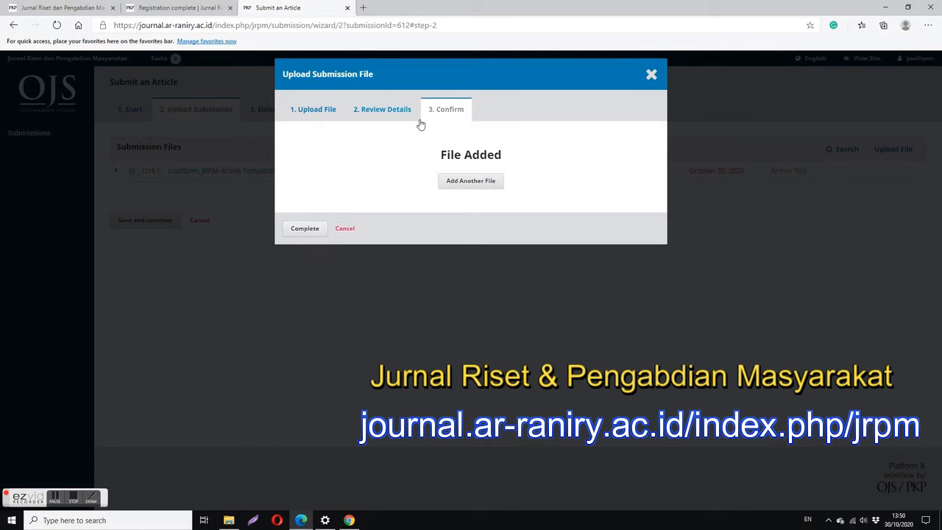
pyautogui.click(304, 229)
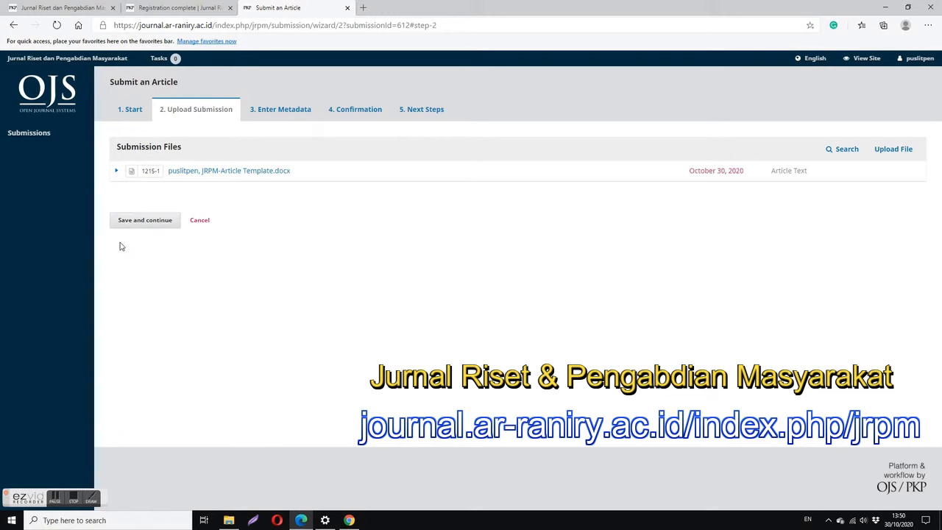
pyautogui.click(153, 225)
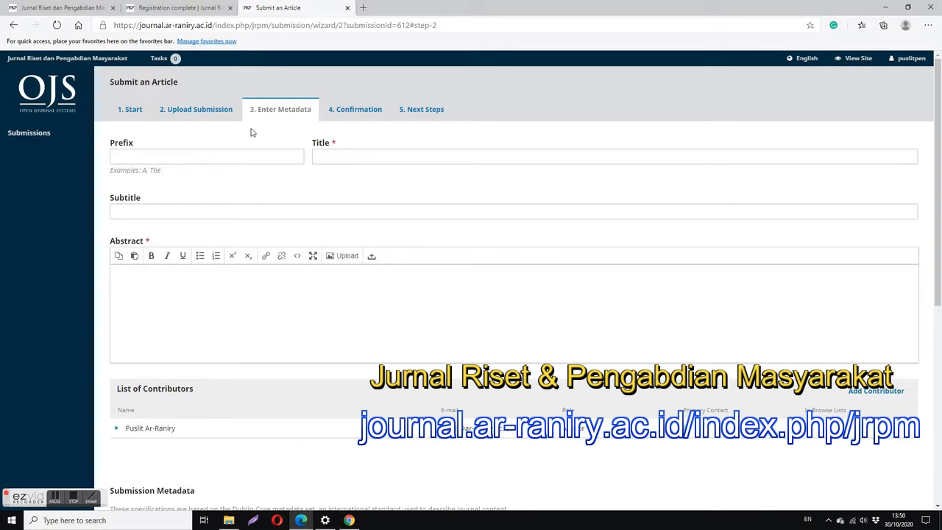
# Step: Paste the title PEKAN KEBUDAYAAN ACEH DALAM PERSPEKTIF HISTORIS and fill the subtitle from a saved suggestion
pyautogui.click(332, 155)
pyautogui.write('KPM DRI UIN Ar-Raniry')
pyautogui.press('Tab')
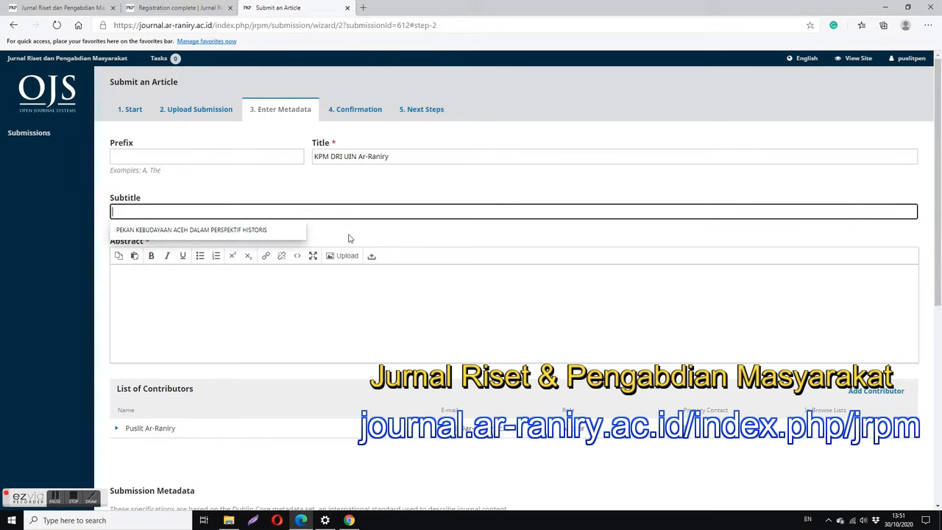
pyautogui.click(350, 238)
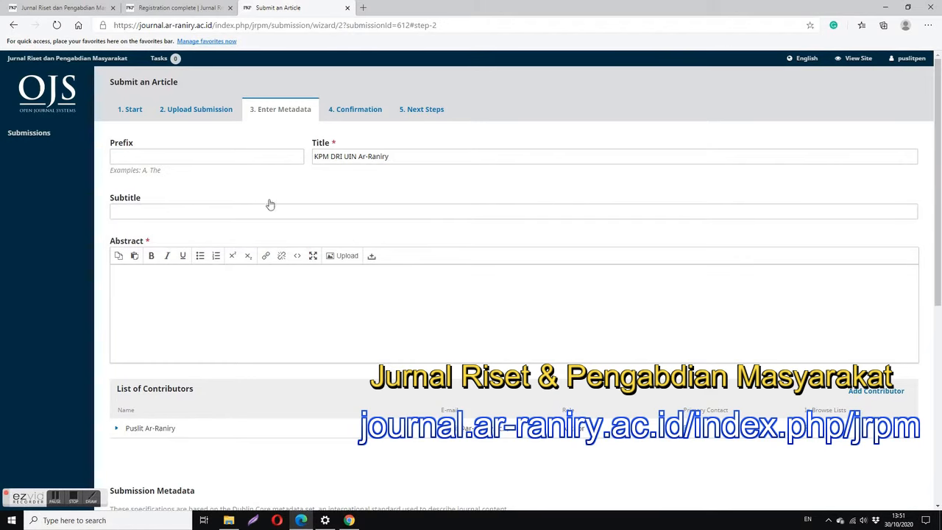
pyautogui.click(120, 214)
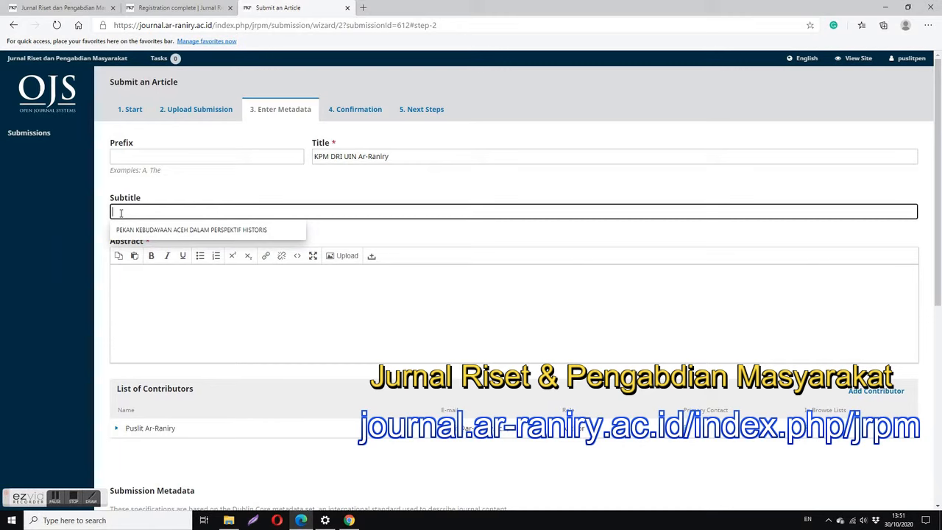
pyautogui.click(123, 227)
# Step: Enter the placeholder abstract text, then open the Add Contributor form
pyautogui.click(126, 273)
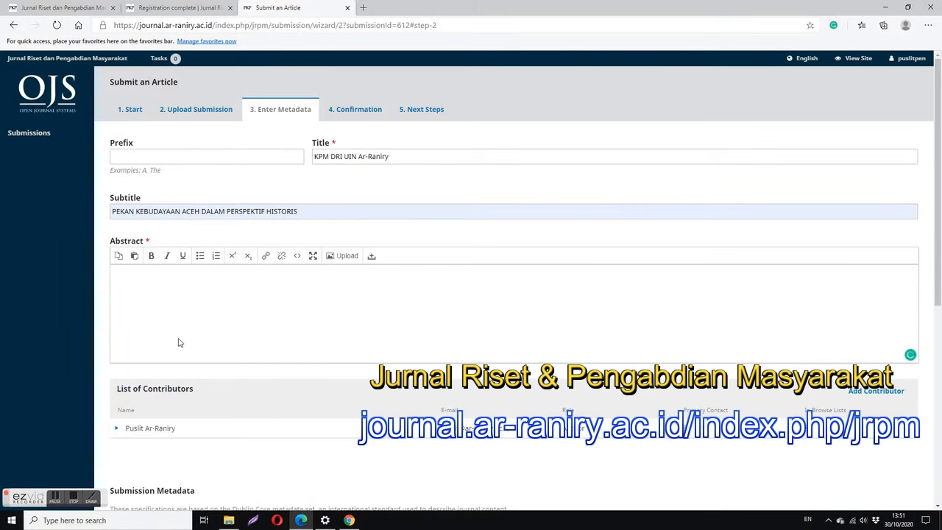
pyautogui.write('Silakan dicopy dan paste Abstrak dari')
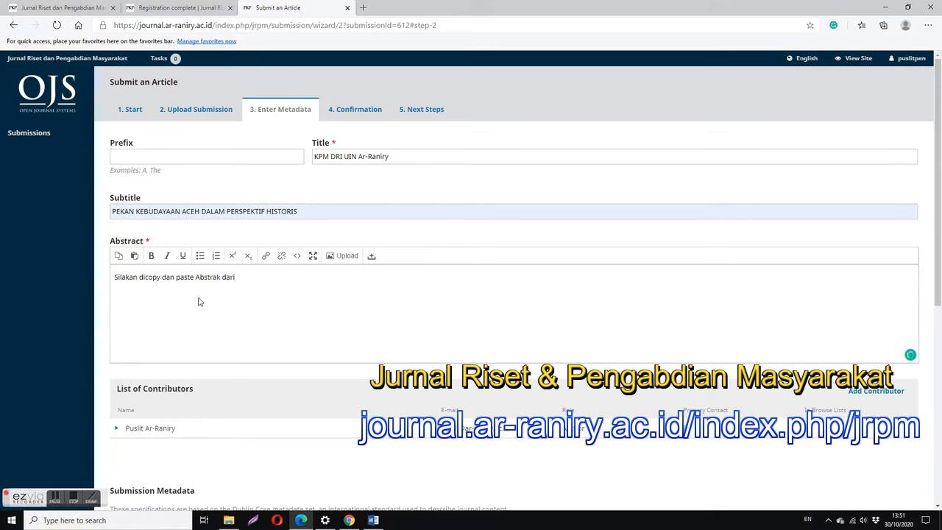
pyautogui.write('artikel Anda di sini.')
pyautogui.scroll(-2, 198, 302)
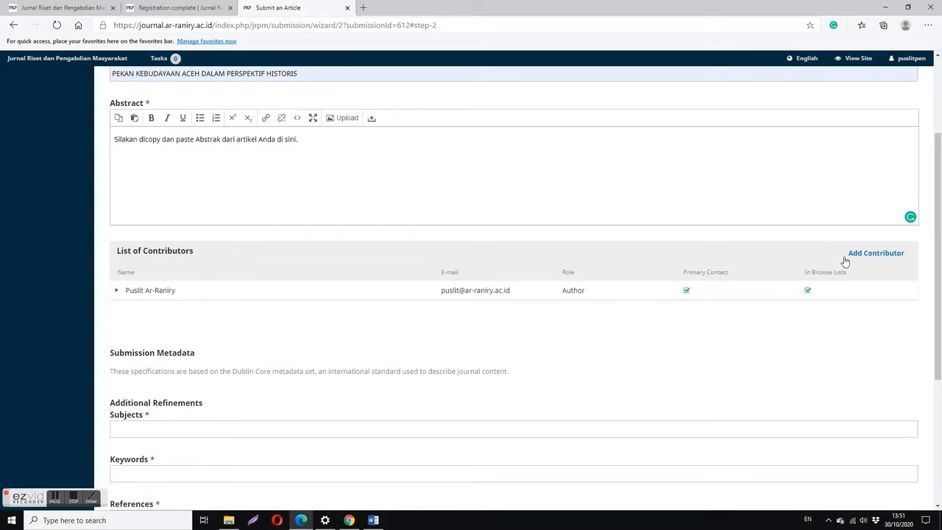
pyautogui.click(869, 254)
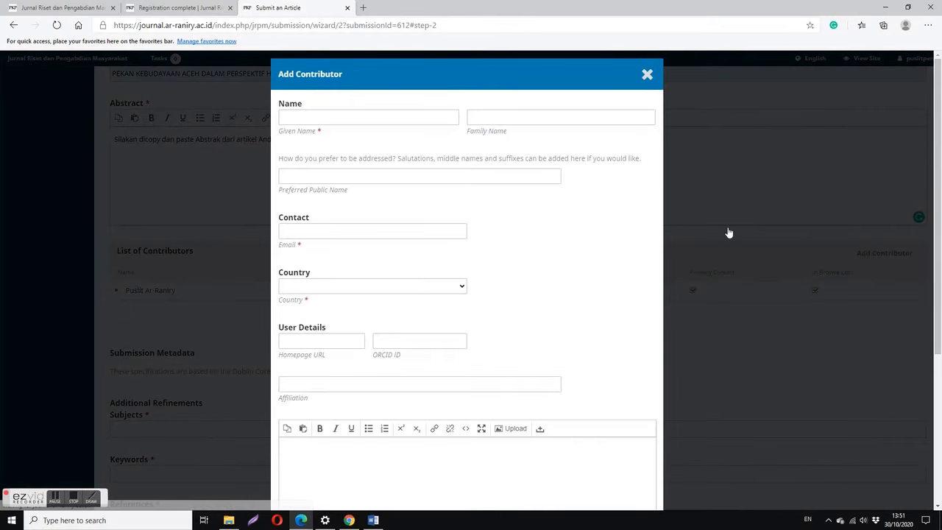
pyautogui.click(341, 117)
pyautogui.write('Tuliskan nama Supervisor')
pyautogui.write('Anda di sin')
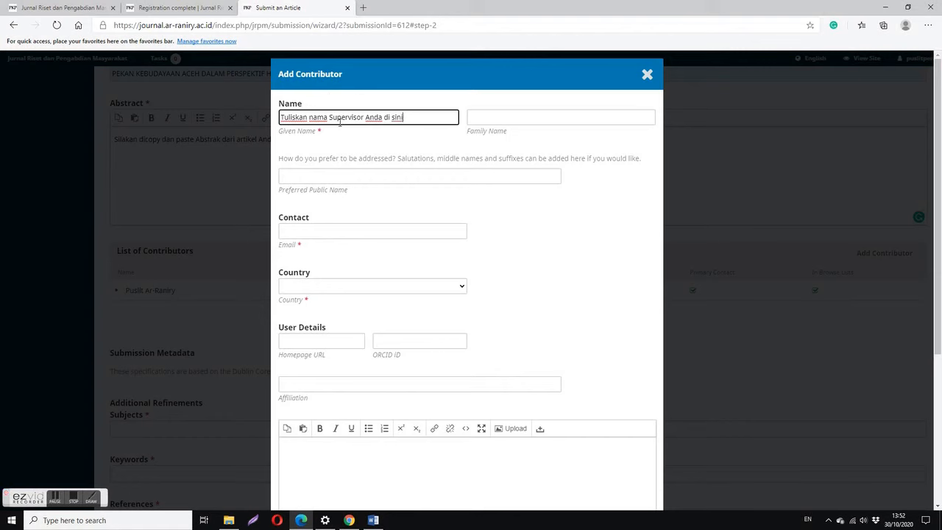
pyautogui.tripleClick(339, 120)
pyautogui.hotkey('ctrl', 'c')
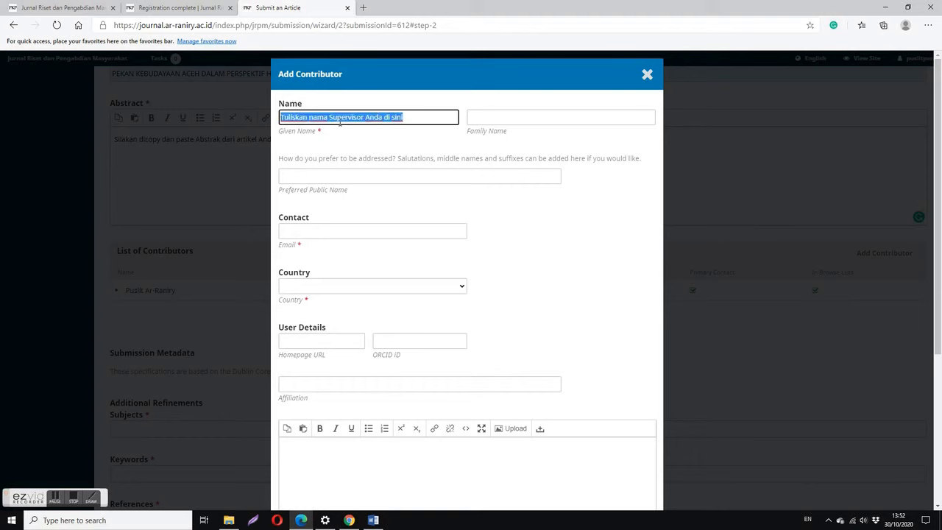
pyautogui.click(321, 232)
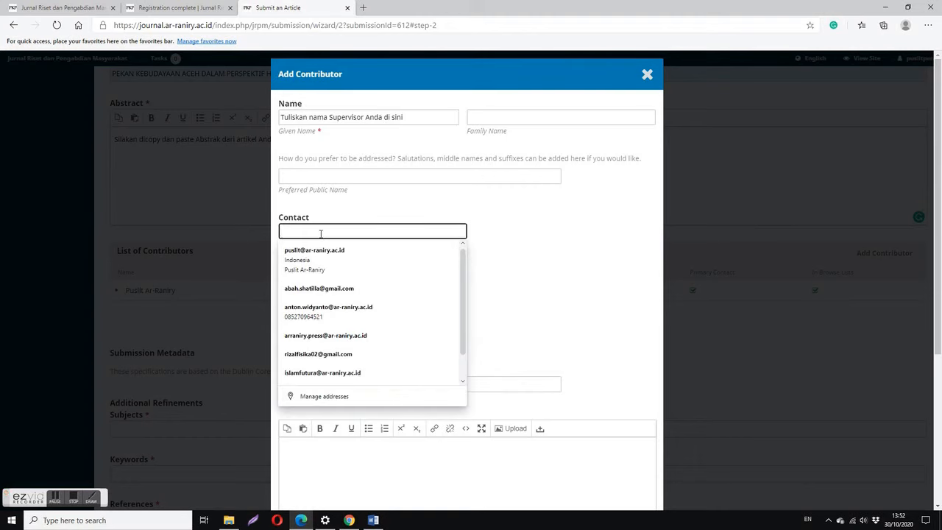
pyautogui.hotkey('ctrl', 'v')
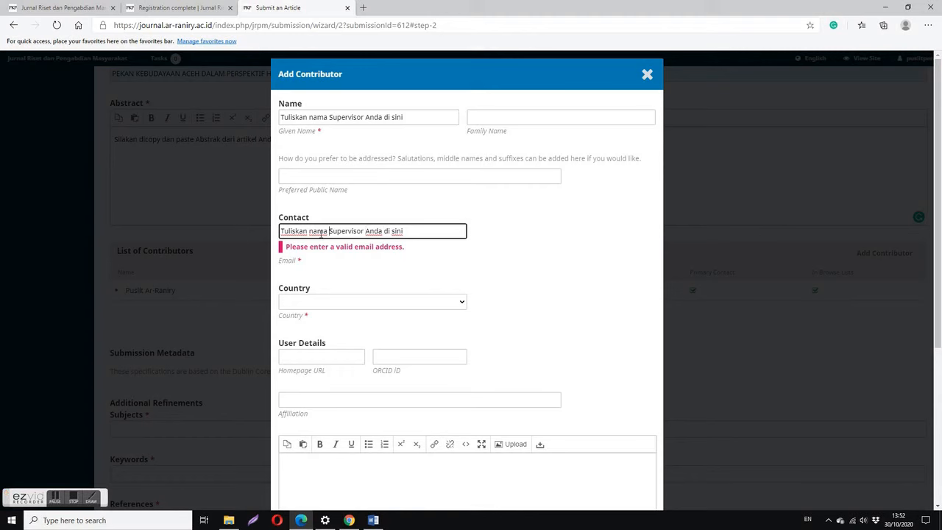
pyautogui.write('alamat')
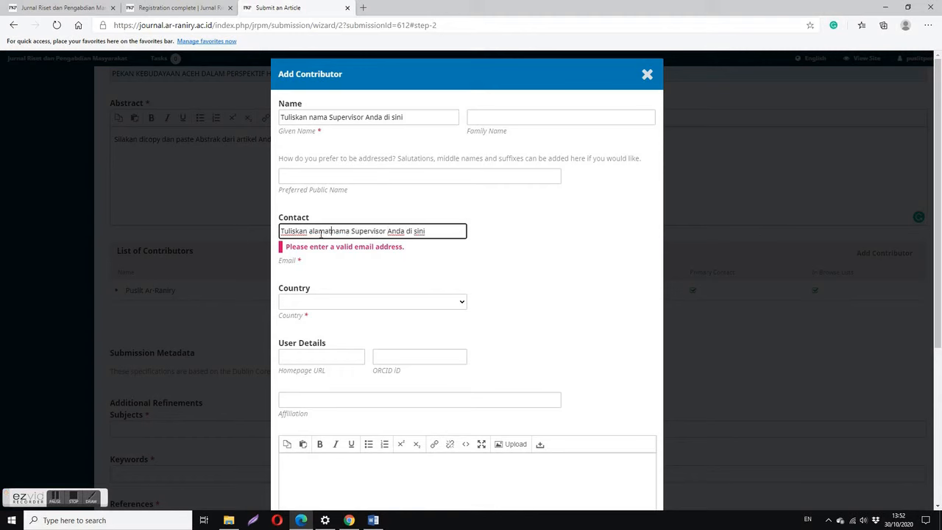
pyautogui.press('Delete')
pyautogui.press('Delete')
pyautogui.press('Delete')
pyautogui.press('Delete')
pyautogui.press('Delete')
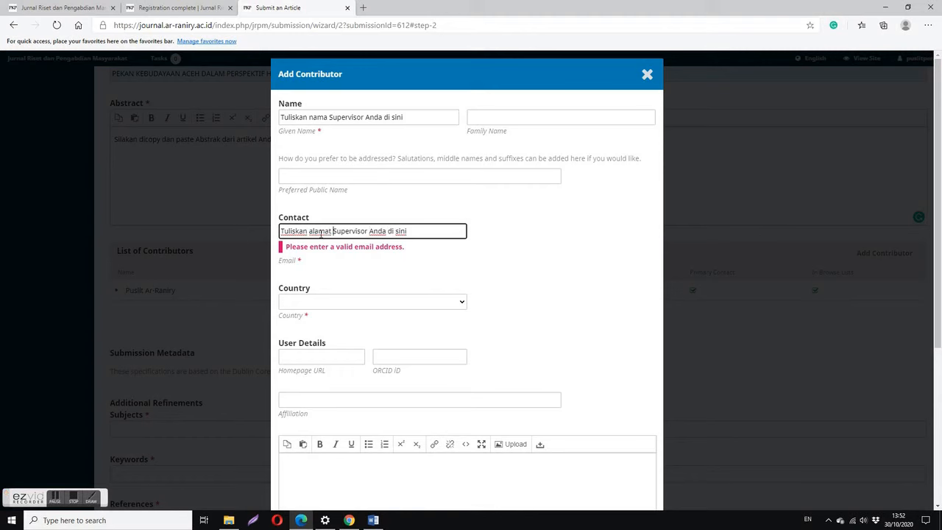
pyautogui.write('email')
pyautogui.click(319, 301)
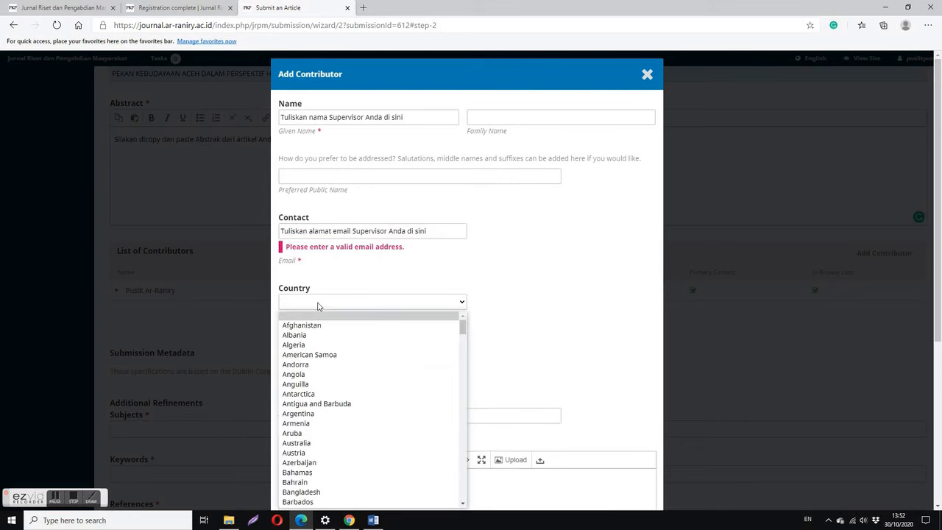
pyautogui.write('indo')
pyautogui.click(319, 501)
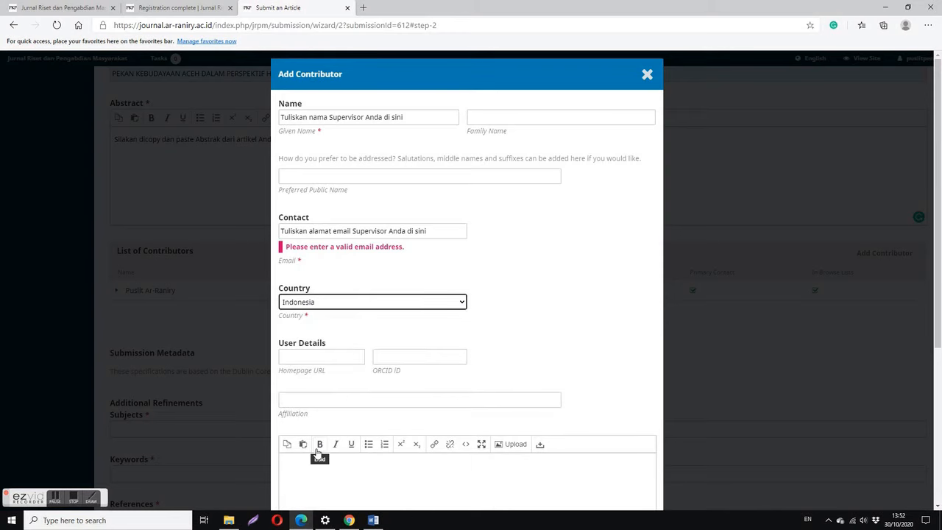
pyautogui.click(294, 357)
pyautogui.click(576, 355)
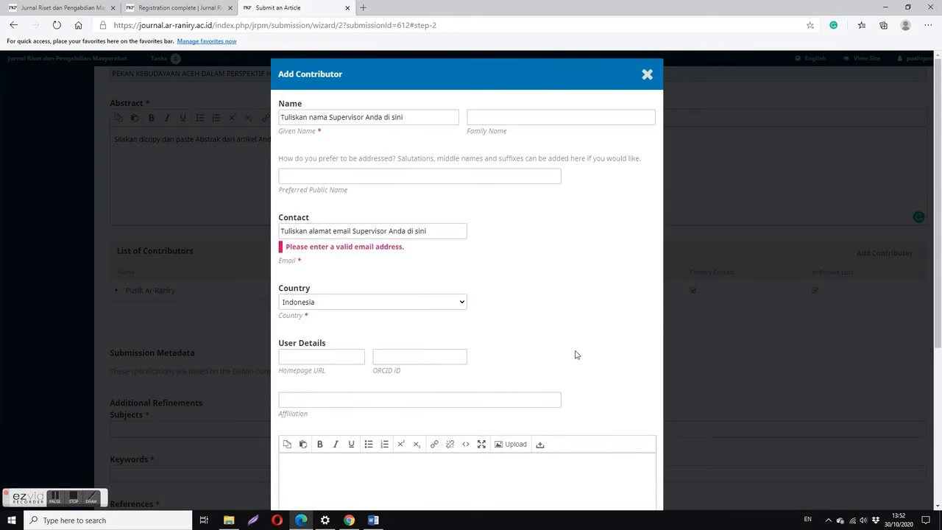
pyautogui.scroll(-3, 576, 355)
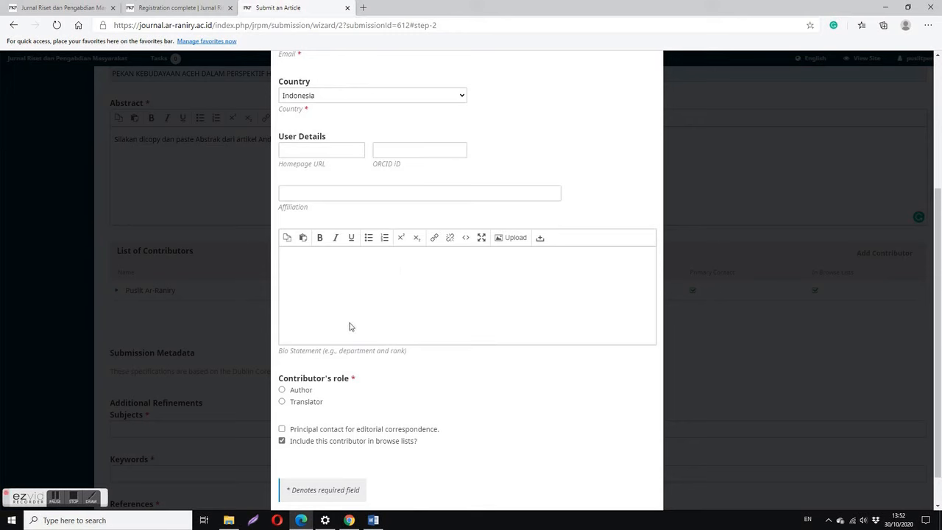
pyautogui.scroll(-1, 370, 433)
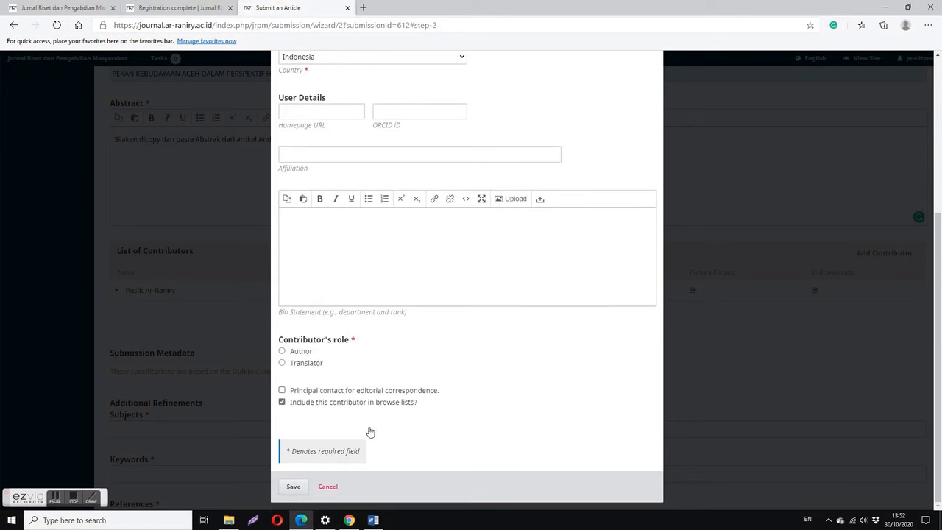
pyautogui.click(282, 352)
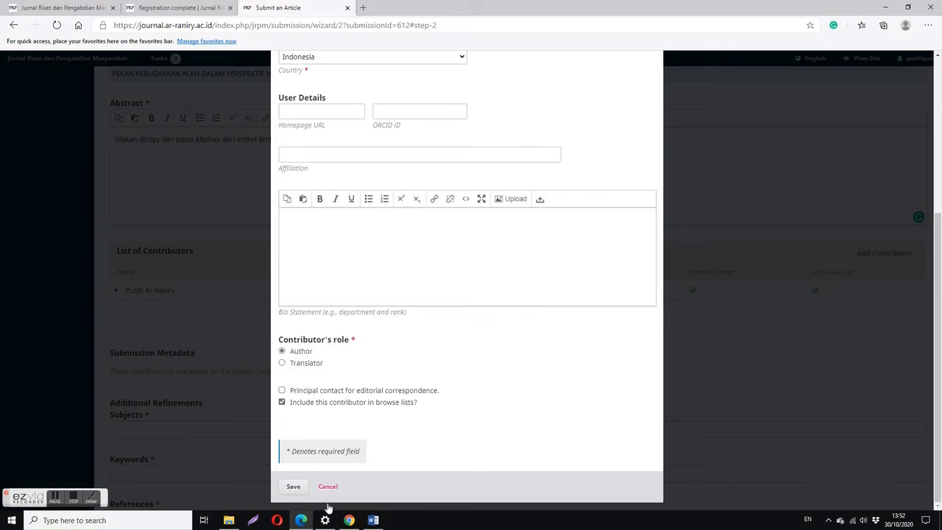
pyautogui.click(293, 486)
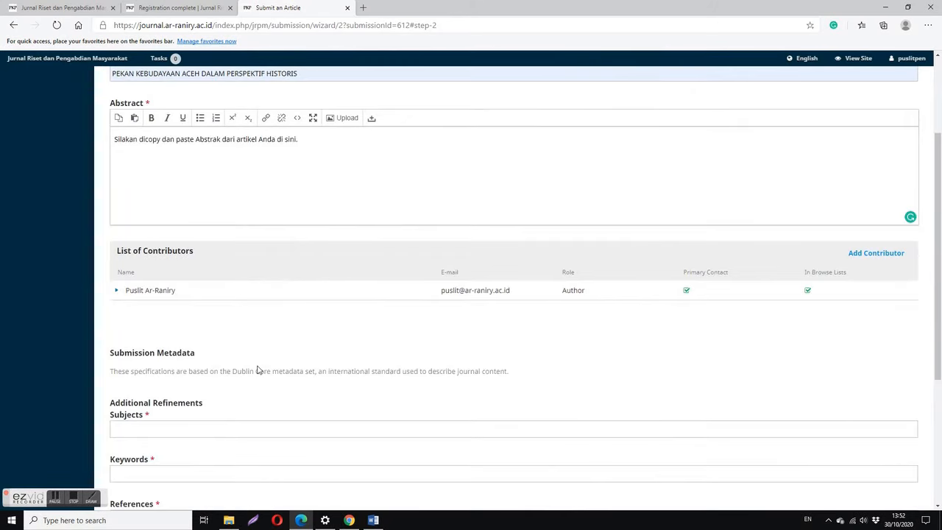
# Step: Add subject Pengabdian Masyarakat and keywords 'masyarakat' and 'kpm dri', then save the metadata
pyautogui.scroll(-3, 258, 370)
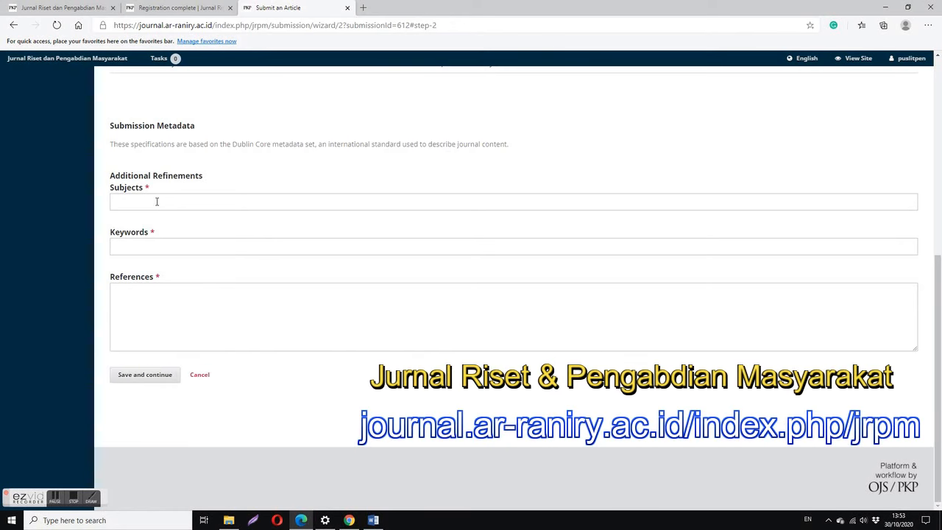
pyautogui.write('Pengabdian Masyarakat')
pyautogui.click(146, 247)
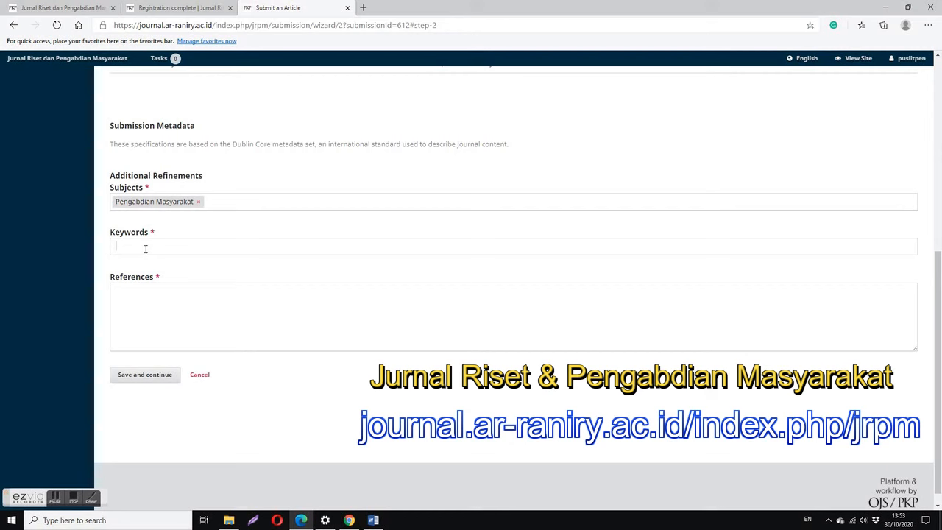
pyautogui.write('masyarakat')
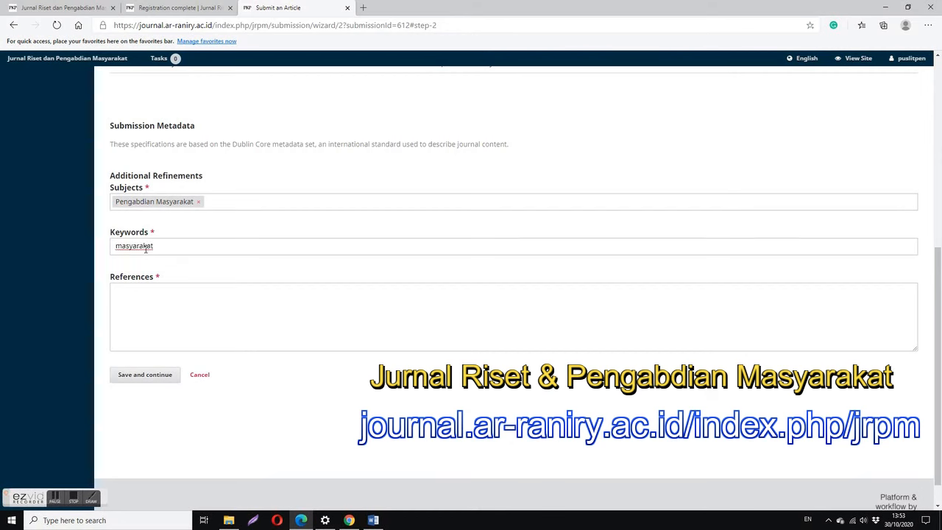
pyautogui.press('Return')
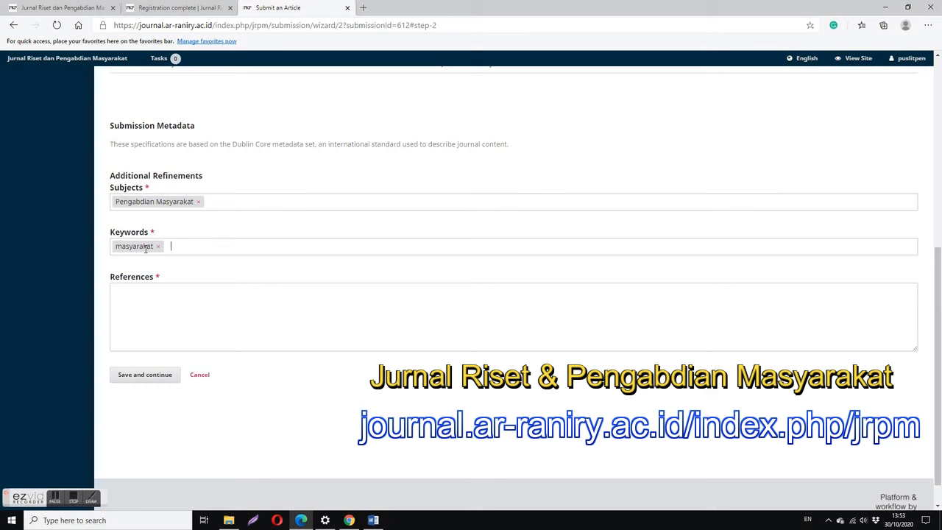
pyautogui.write('kpm dri')
pyautogui.press('Return')
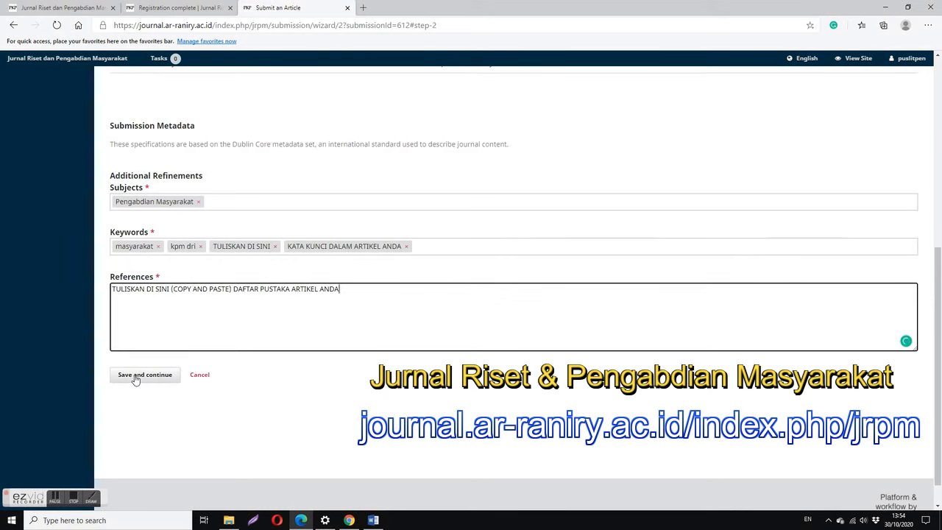
pyautogui.click(137, 376)
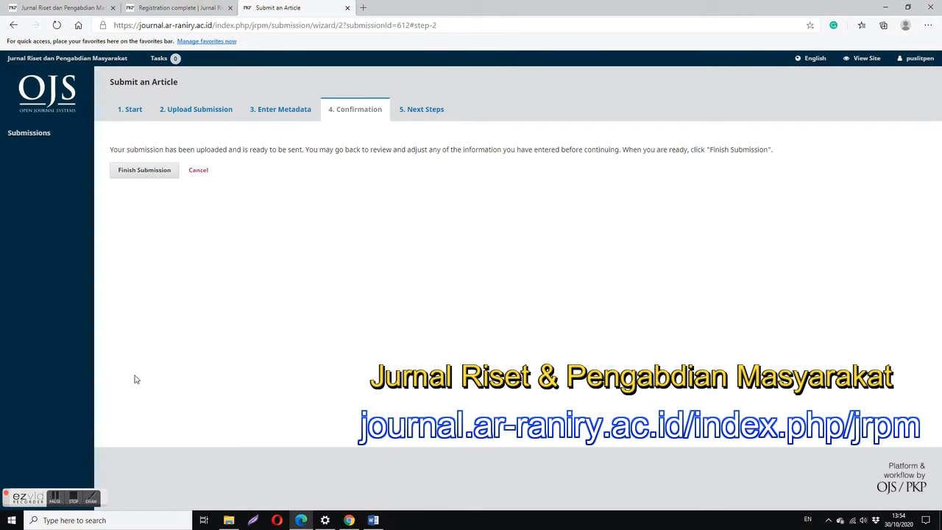
# Step: Finish the submission and confirm sending the article to the journal
pyautogui.click(142, 171)
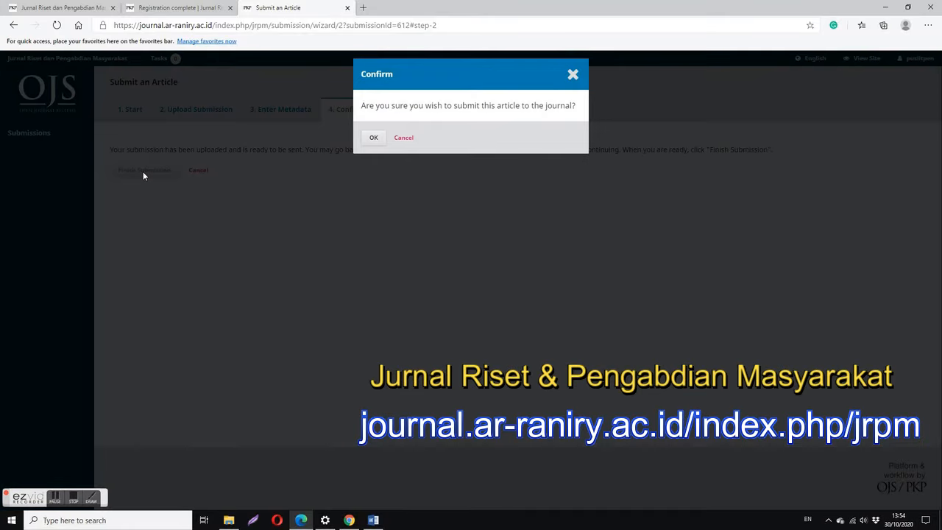
pyautogui.click(374, 139)
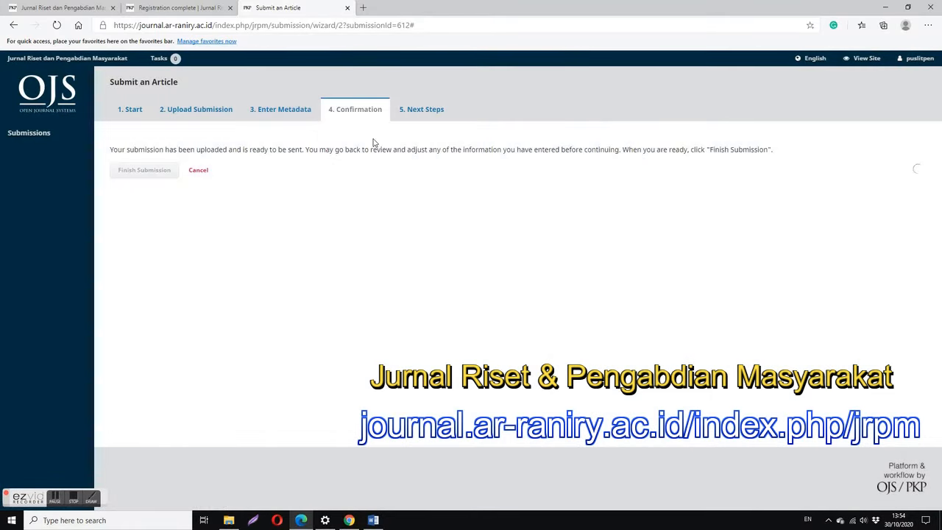